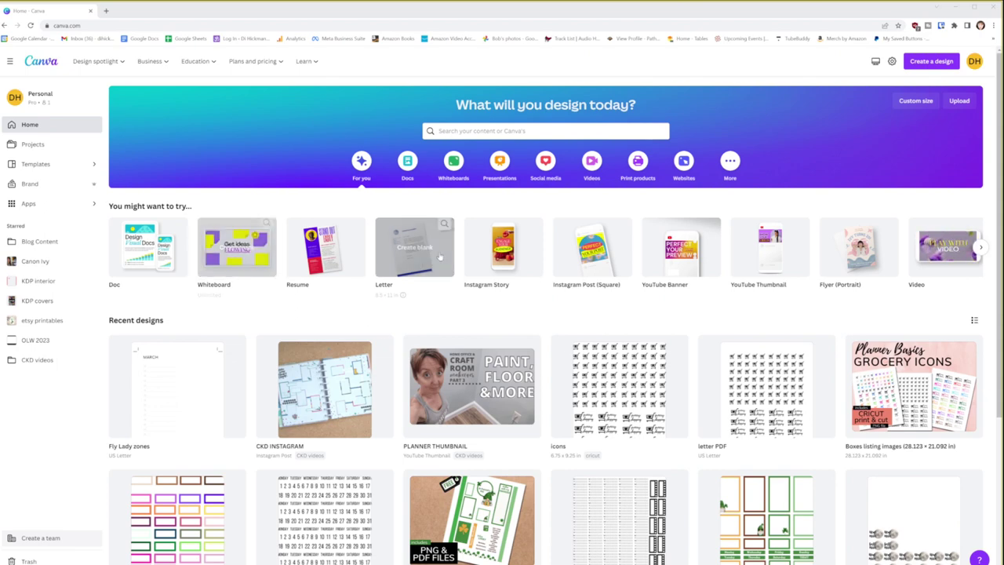
- Create a new blank design in the US Letter size
{"action": "mouse_move", "coordinate": [522, 270]}
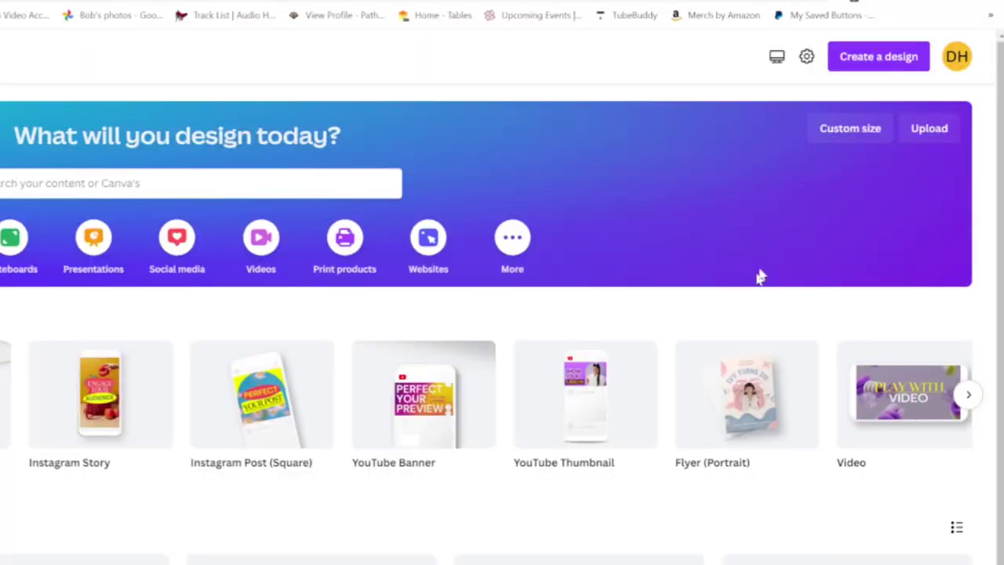
{"action": "left_click", "coordinate": [870, 62]}
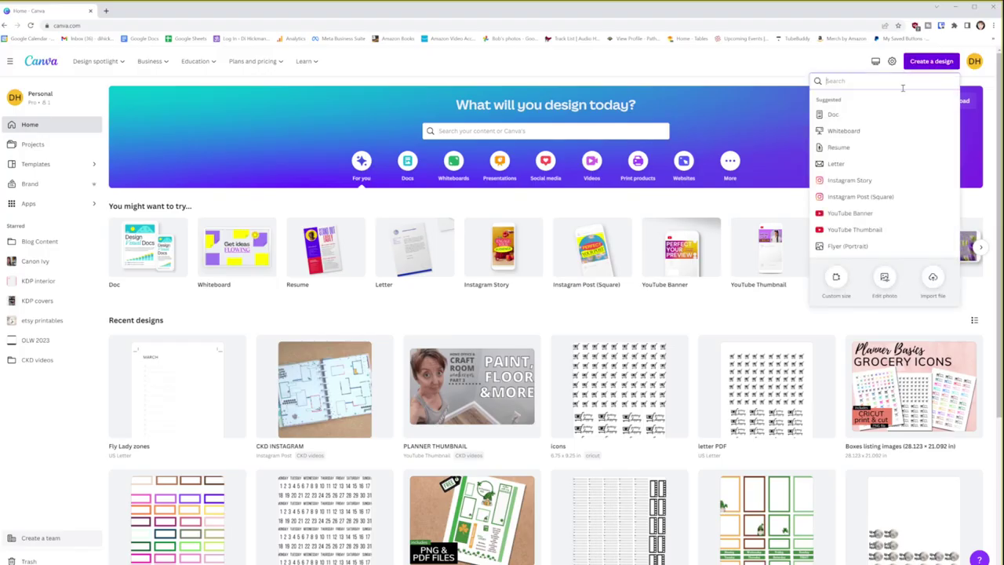
{"action": "left_click", "coordinate": [836, 164]}
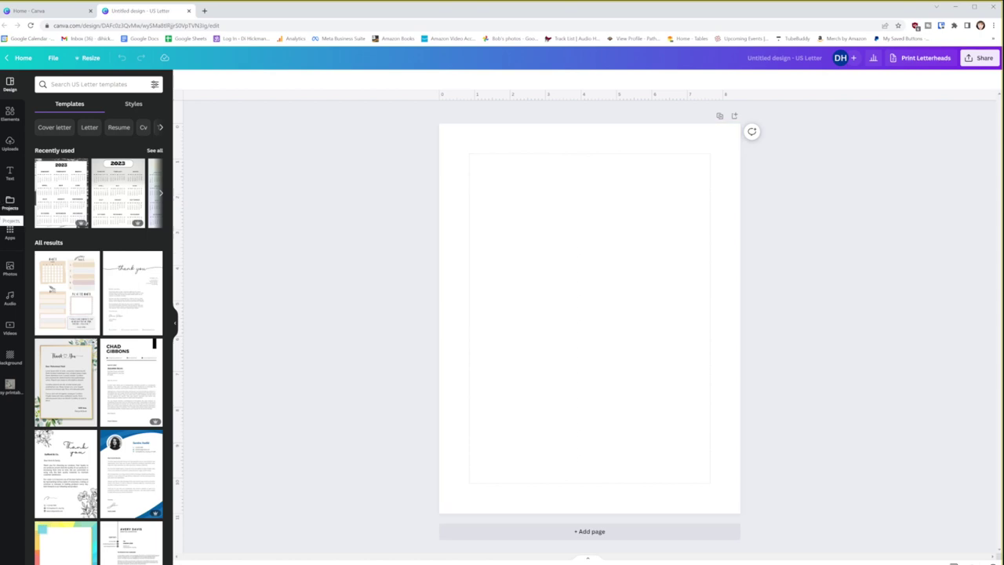
- Add a square shape to the page and stretch it into a tall rectangle about 7 by 9 inches
{"action": "left_click", "coordinate": [9, 112]}
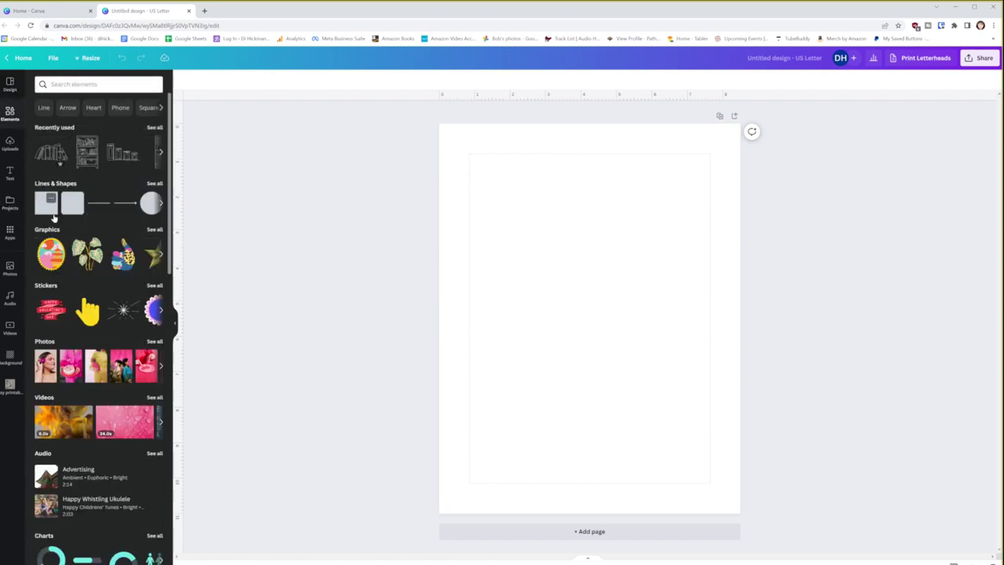
{"action": "left_click", "coordinate": [46, 204]}
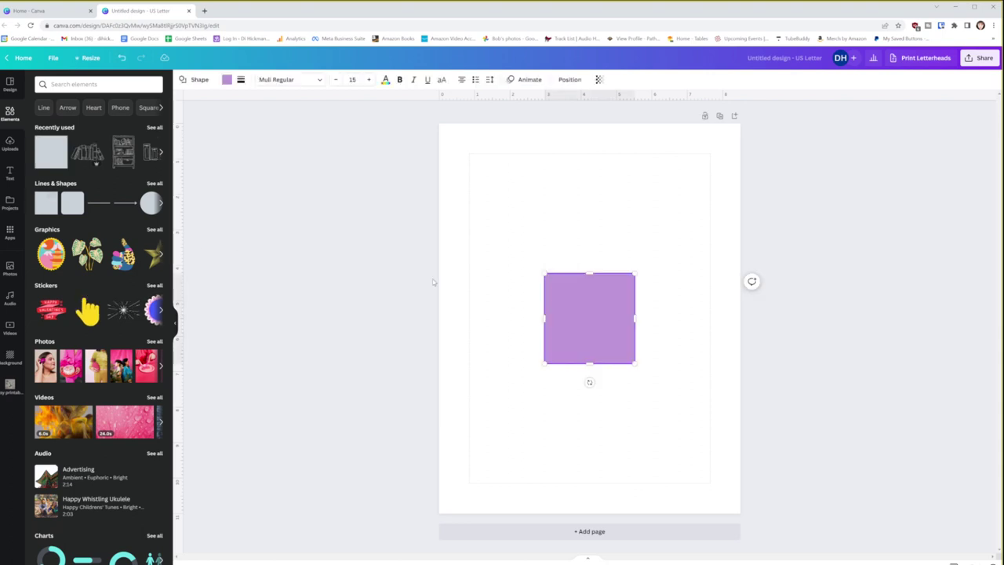
{"action": "left_click_drag", "start_coordinate": [596, 295], "coordinate": [526, 194]}
{"action": "left_click_drag", "start_coordinate": [524, 265], "coordinate": [524, 501]}
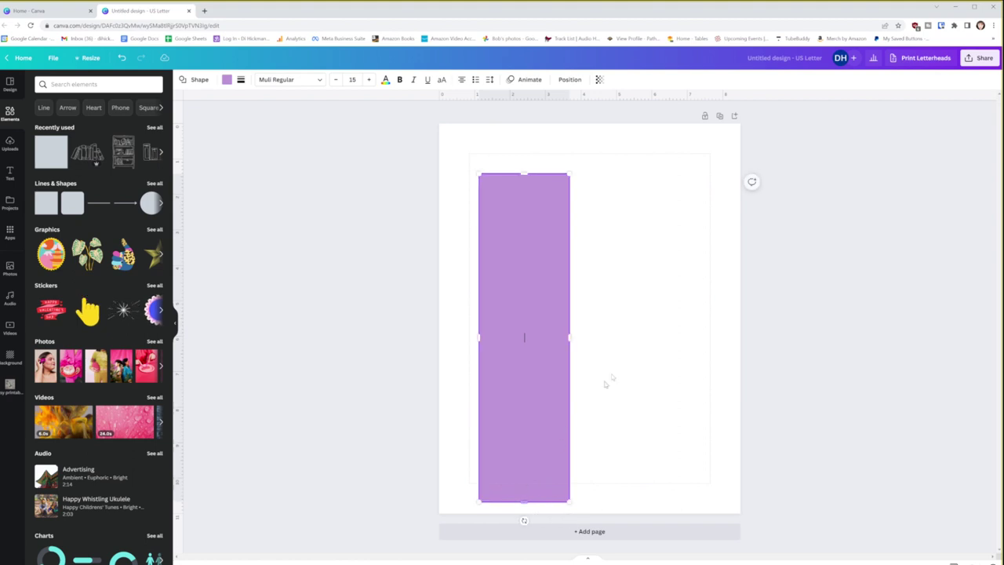
{"action": "left_click_drag", "start_coordinate": [569, 337], "coordinate": [727, 332]}
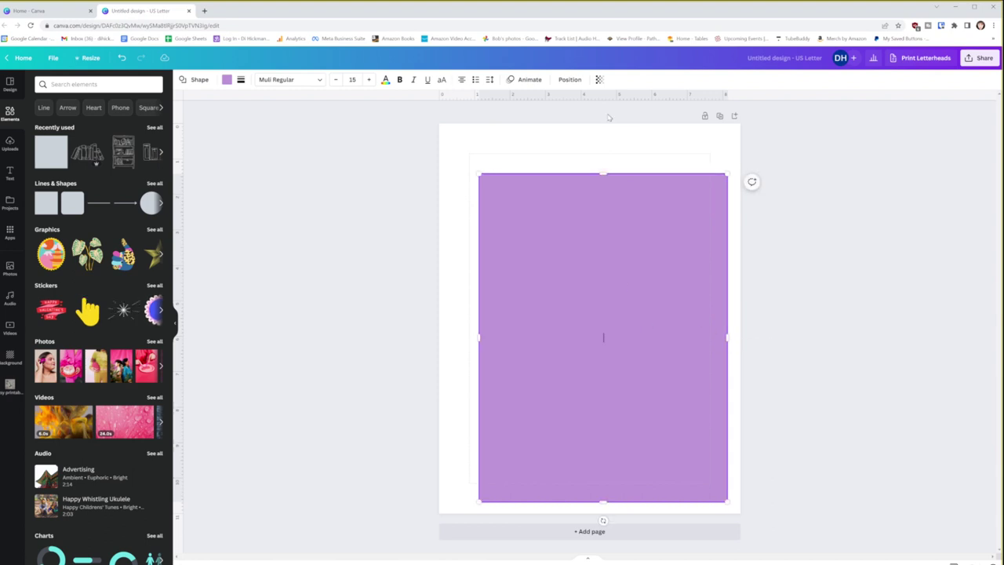
- Center the purple rectangle on the page both horizontally and vertically
{"action": "left_click", "coordinate": [567, 80]}
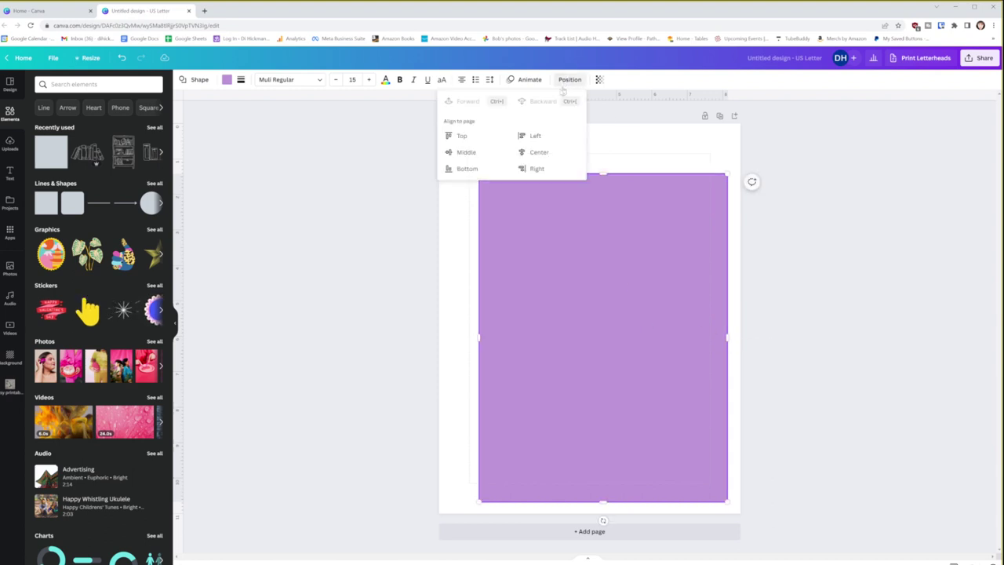
{"action": "left_click", "coordinate": [533, 153]}
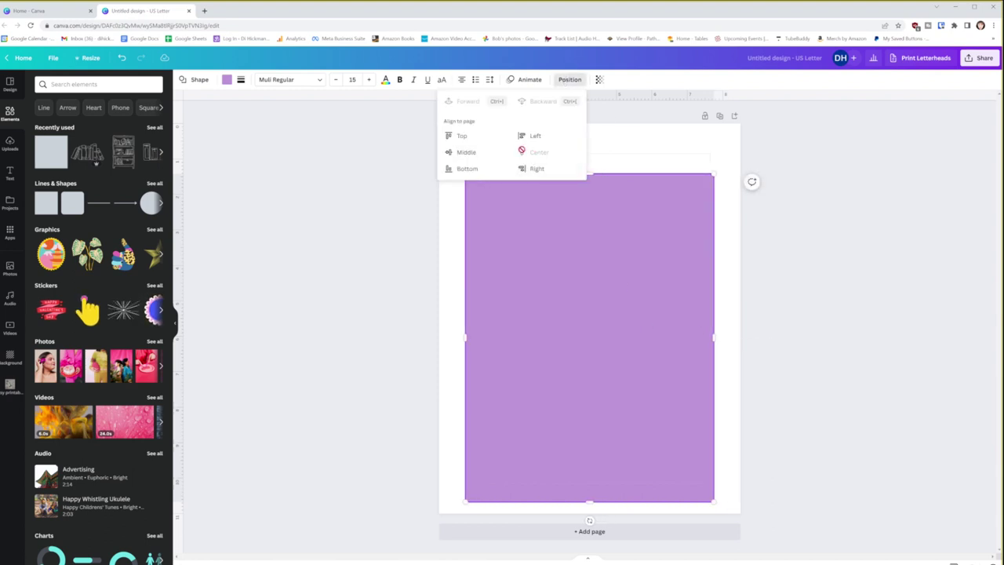
{"action": "left_click", "coordinate": [453, 152]}
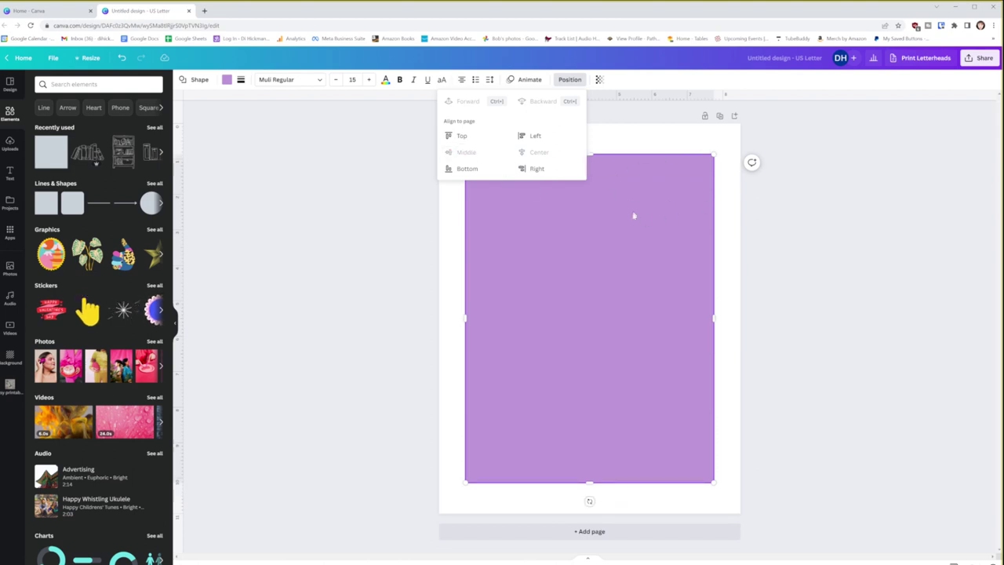
{"action": "left_click", "coordinate": [661, 130]}
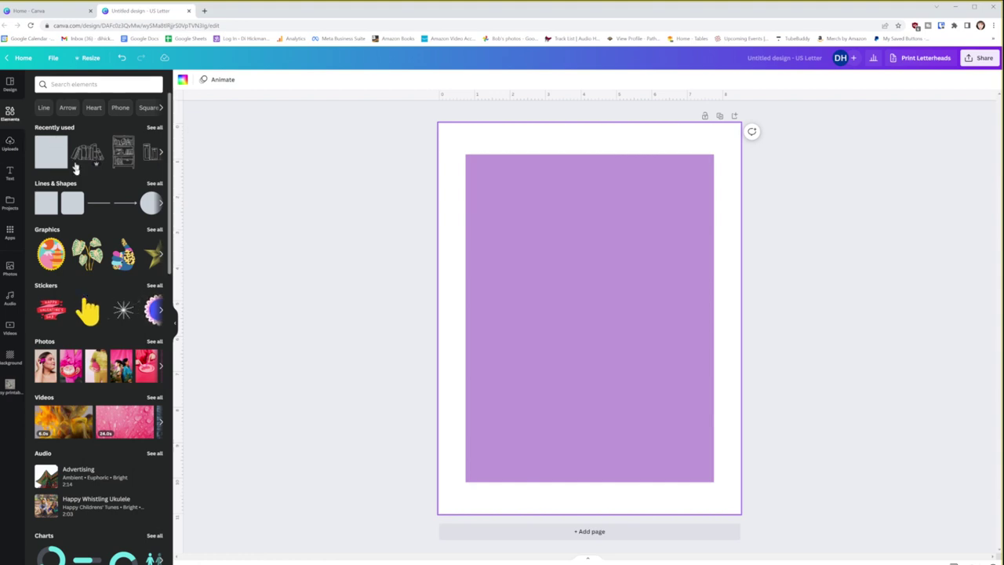
- Search the elements for "bookshelf" and restrict the results to graphics
{"action": "left_click", "coordinate": [61, 84]}
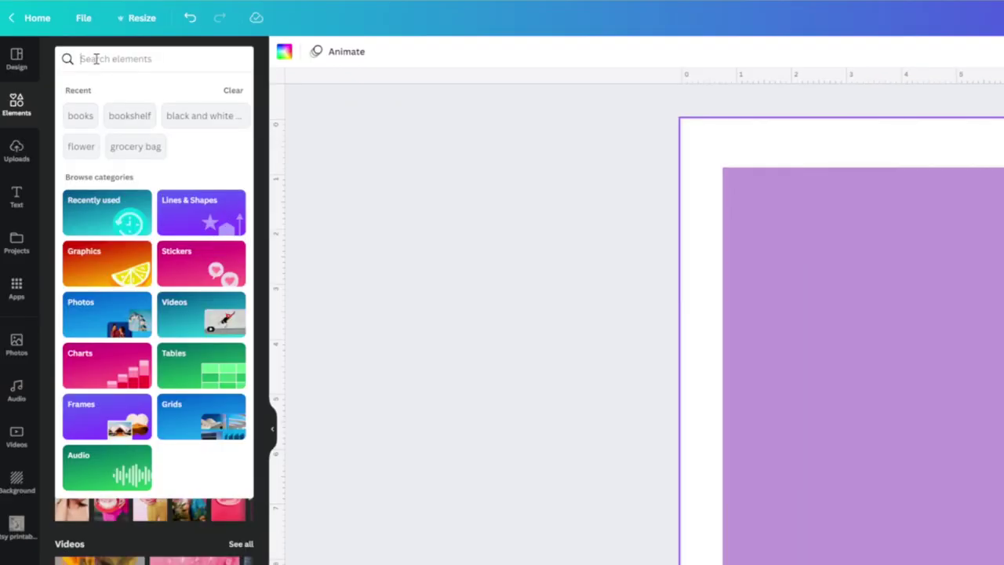
{"action": "type", "text": "bok"}
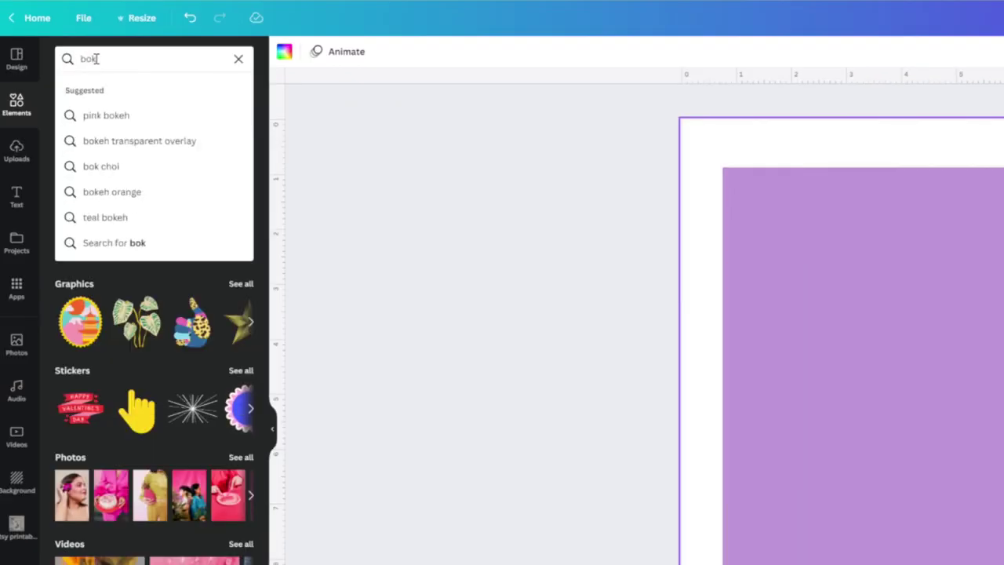
{"action": "key", "text": "BackSpace"}
{"action": "type", "text": "ok"}
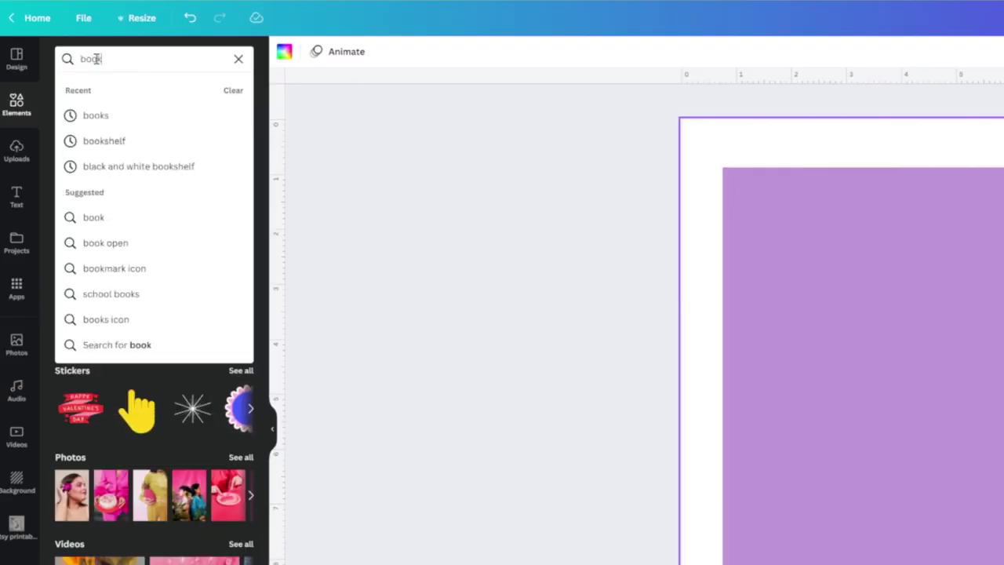
{"action": "type", "text": "shelf"}
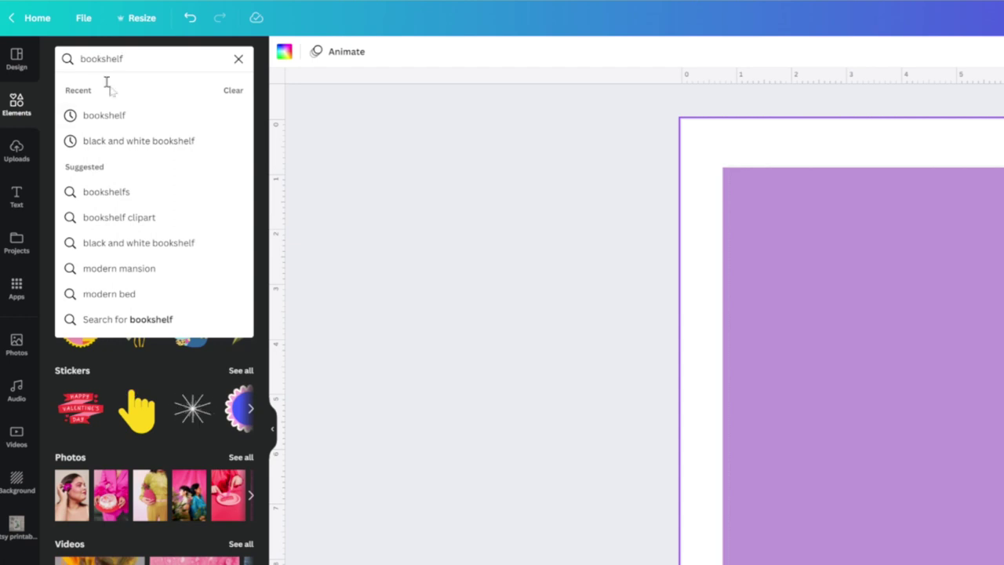
{"action": "left_click", "coordinate": [127, 124]}
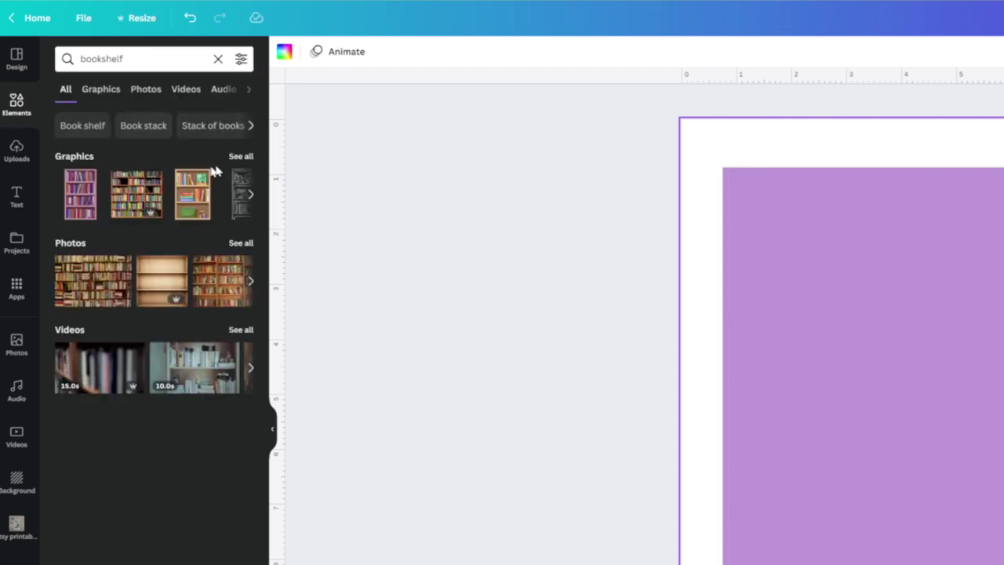
{"action": "left_click", "coordinate": [94, 89]}
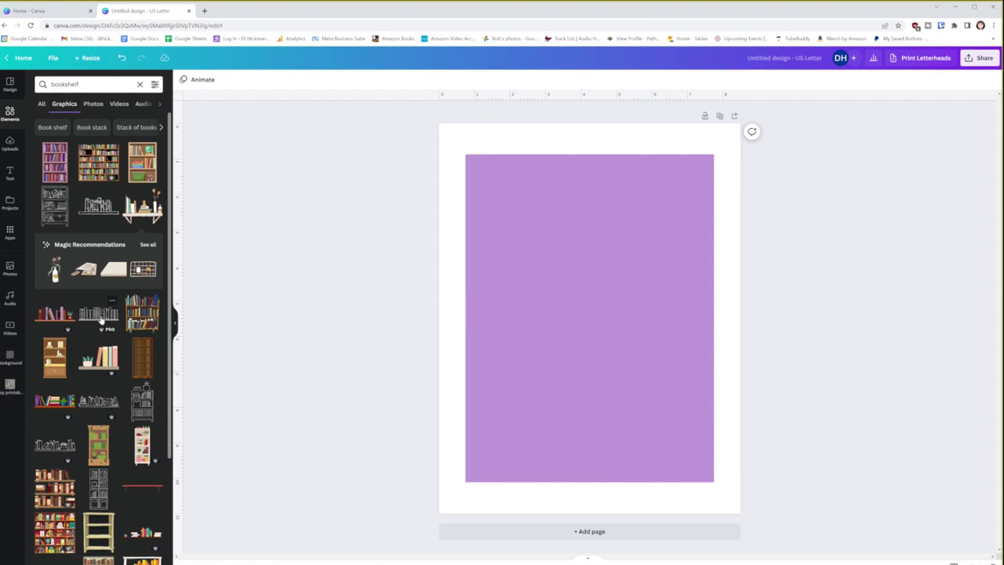
- Try the Pro line-art row-of-books graphic enlarged across the purple rectangle's width, and delete it
{"action": "left_click", "coordinate": [95, 315]}
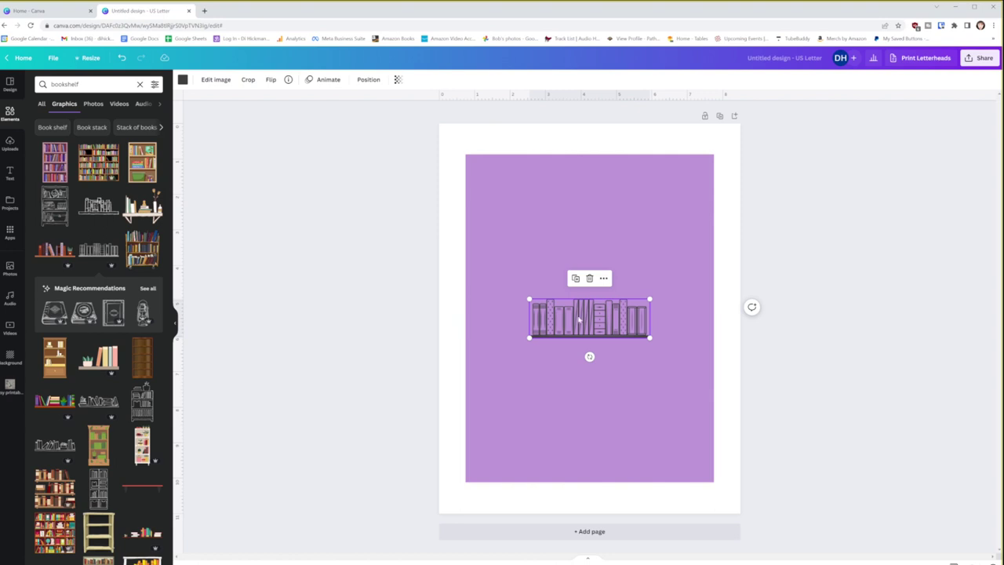
{"action": "left_click_drag", "start_coordinate": [583, 321], "coordinate": [694, 243]}
{"action": "left_click_drag", "start_coordinate": [631, 323], "coordinate": [631, 303]}
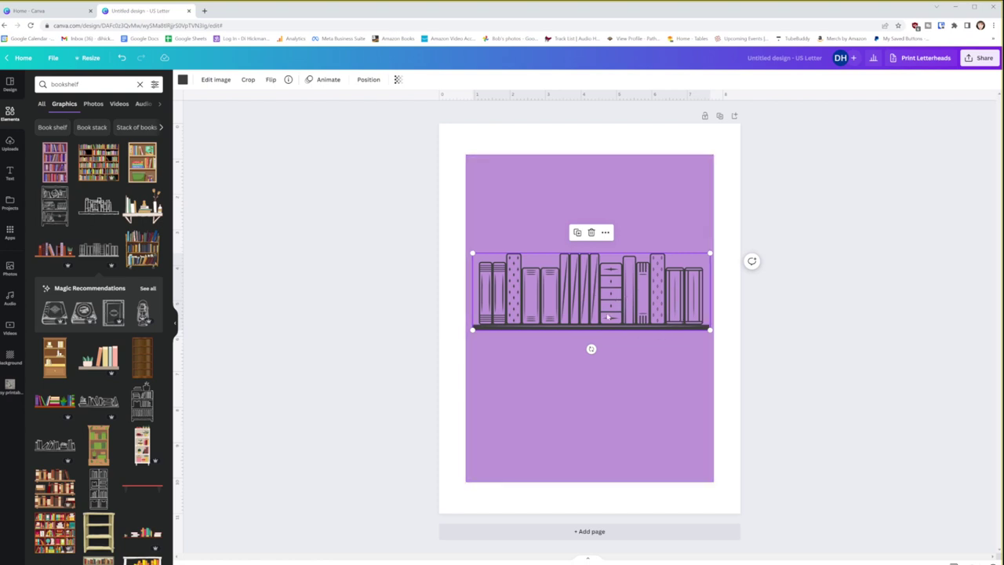
{"action": "left_click_drag", "start_coordinate": [590, 291], "coordinate": [616, 302]}
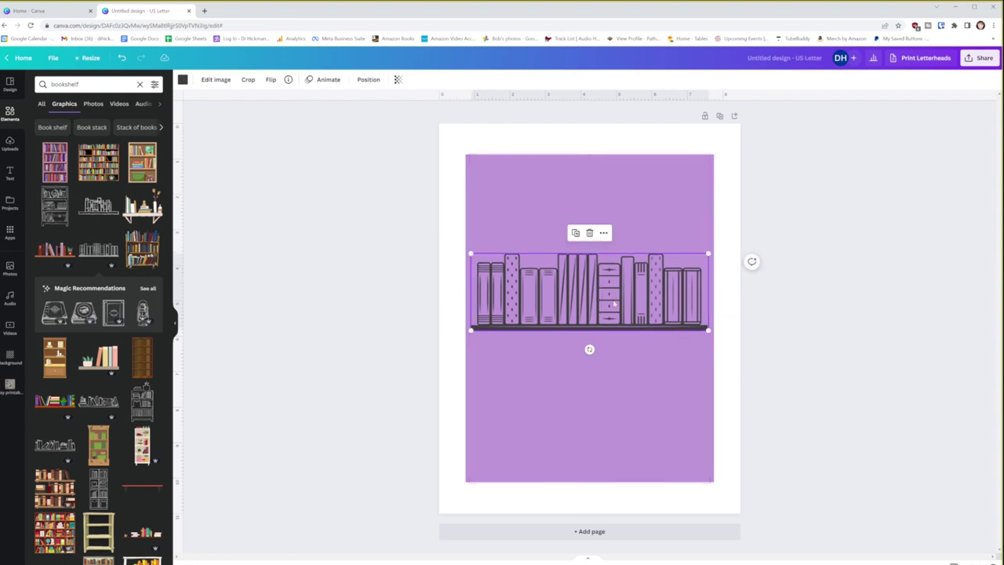
{"action": "left_click_drag", "start_coordinate": [594, 307], "coordinate": [581, 253]}
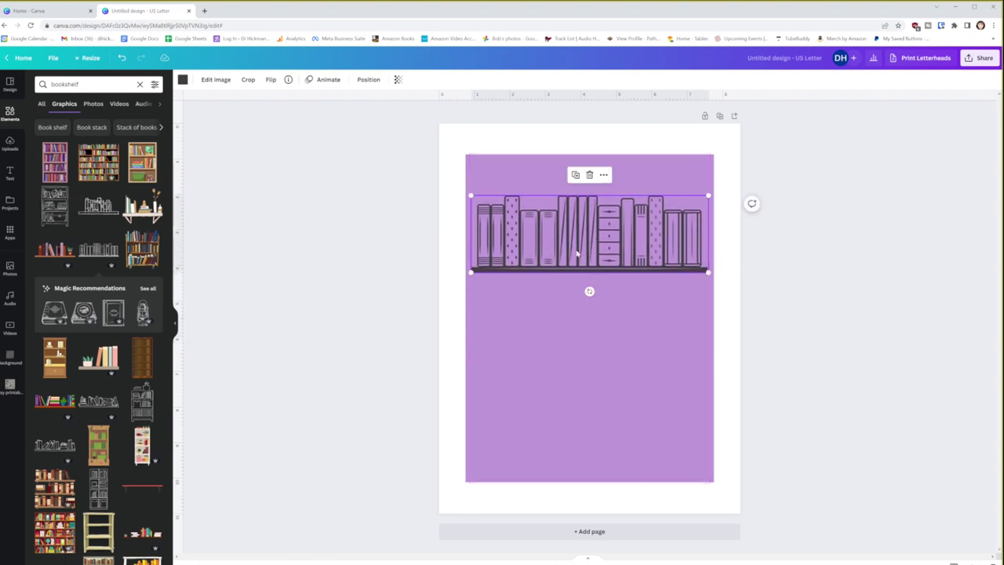
{"action": "key", "text": "Delete"}
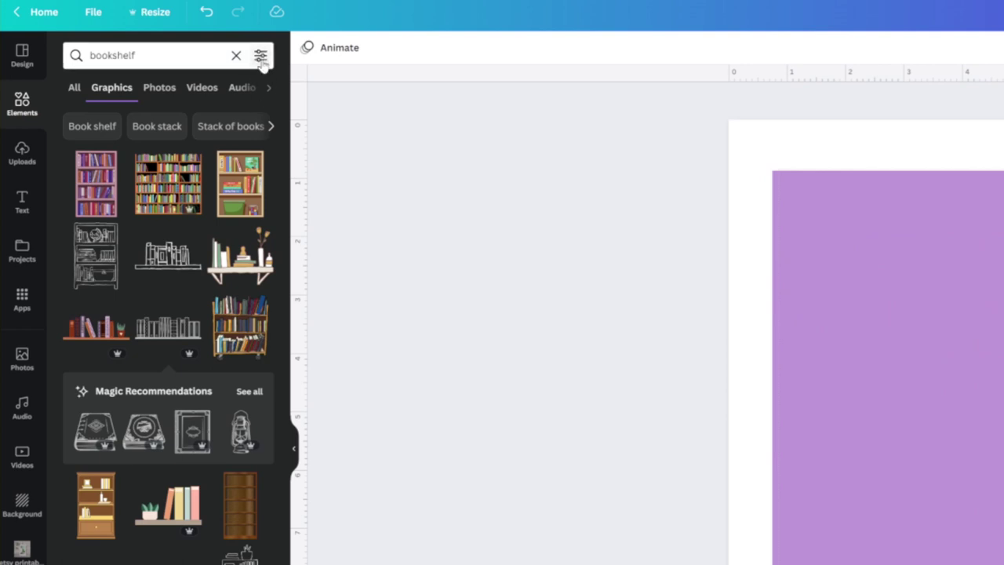
- Filter the bookshelf graphics to show only free elements
{"action": "left_click", "coordinate": [260, 58]}
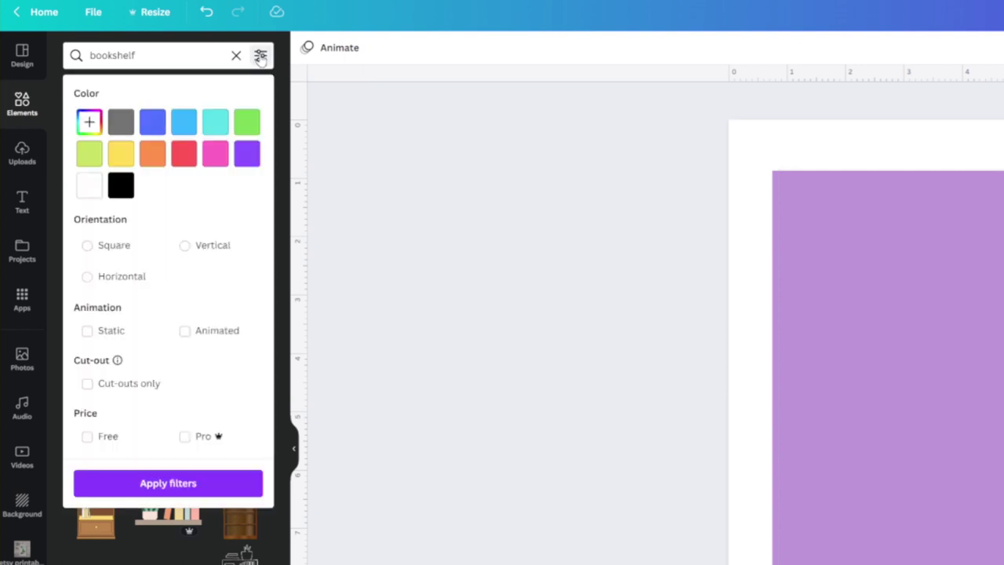
{"action": "left_click", "coordinate": [87, 437]}
{"action": "left_click", "coordinate": [154, 485]}
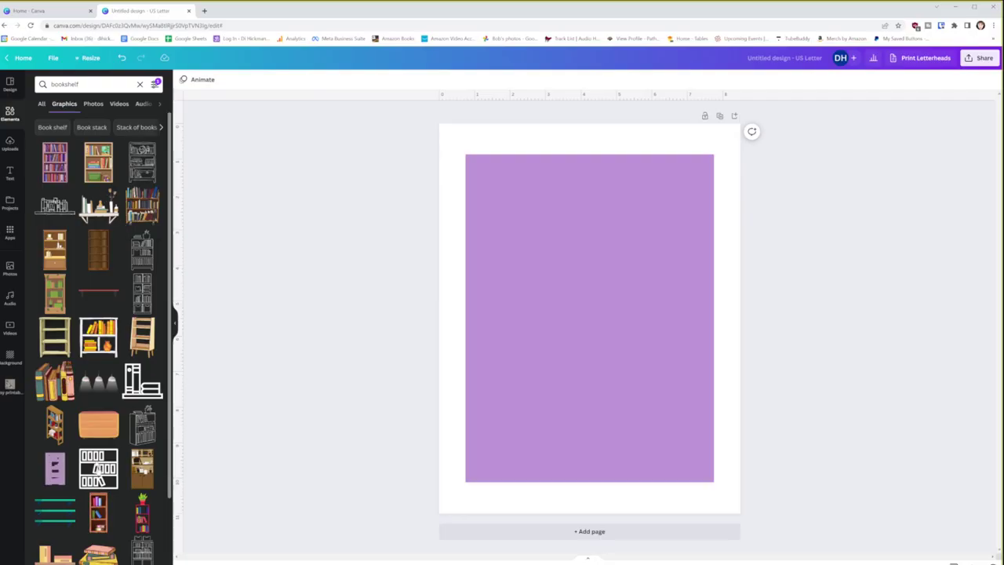
- Try the tall black-outline bookcase graphic in the upper part of the purple rectangle, and delete it
{"action": "scroll", "coordinate": [127, 513], "scroll_direction": "down", "scroll_amount": 5}
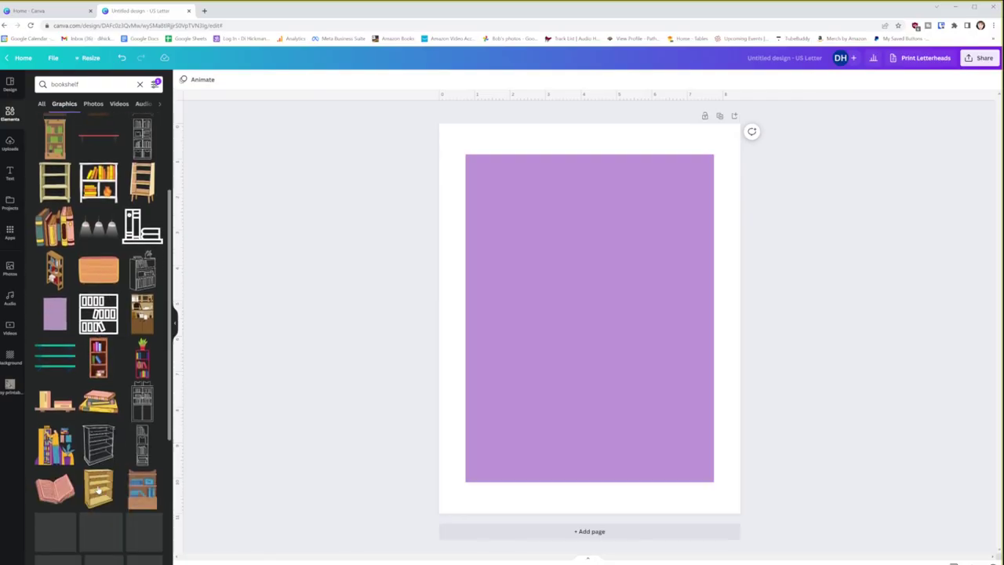
{"action": "scroll", "coordinate": [116, 322], "scroll_direction": "up", "scroll_amount": 5}
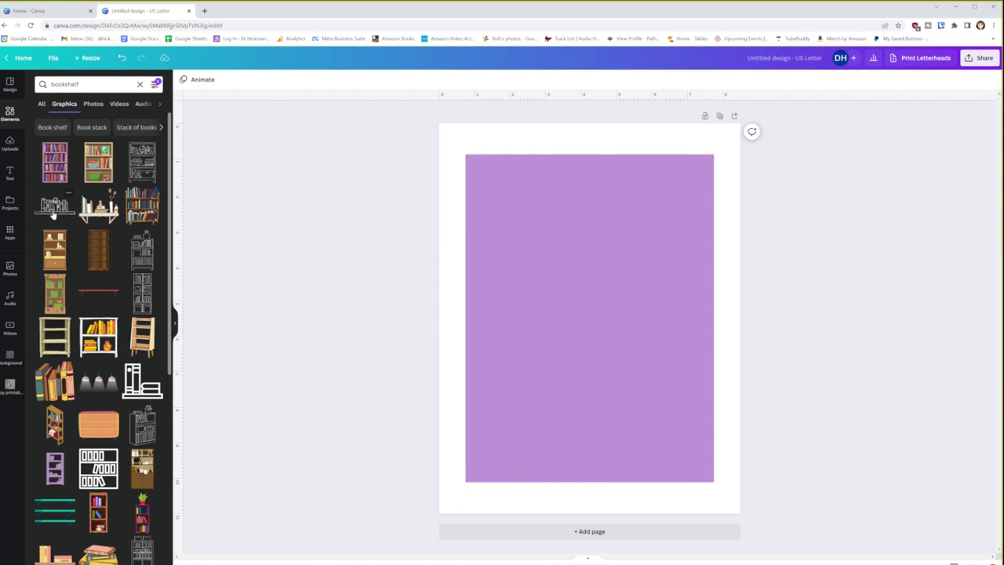
{"action": "left_click", "coordinate": [142, 279]}
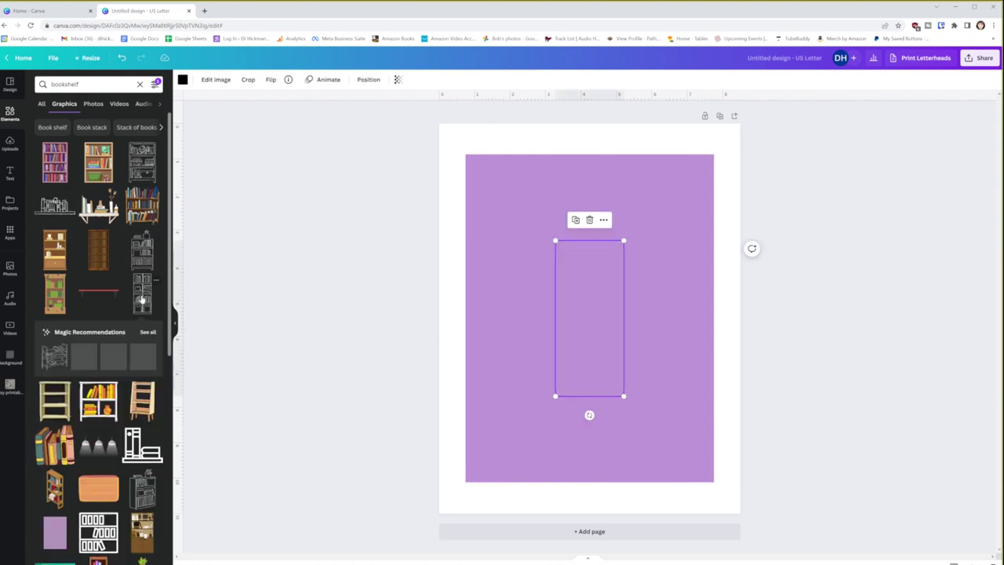
{"action": "left_click_drag", "start_coordinate": [605, 327], "coordinate": [548, 296]}
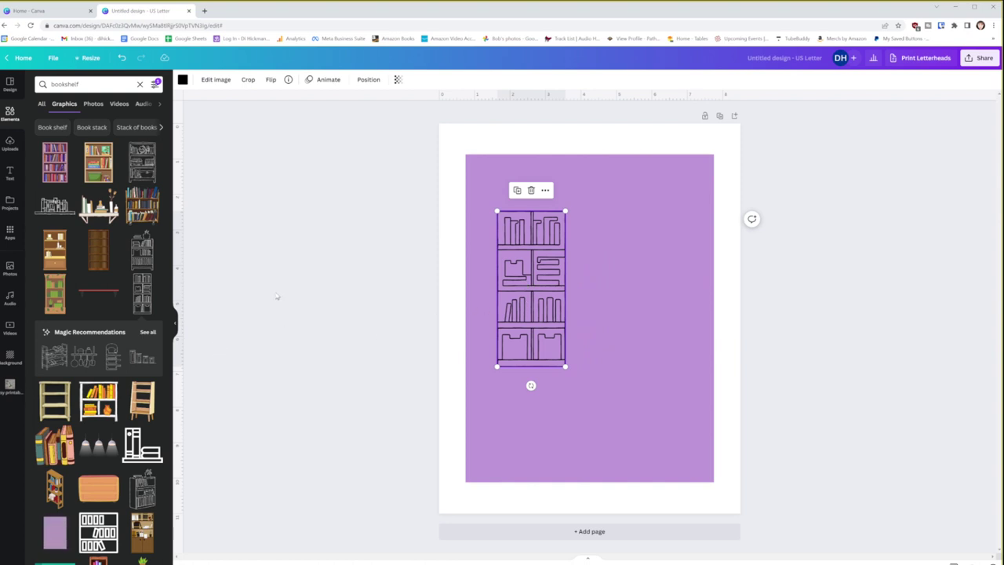
{"action": "key", "text": "Delete"}
- Try the hand-drawn single-shelf books graphic enlarged to nearly the purple rectangle's width, and delete it
{"action": "left_click", "coordinate": [142, 357]}
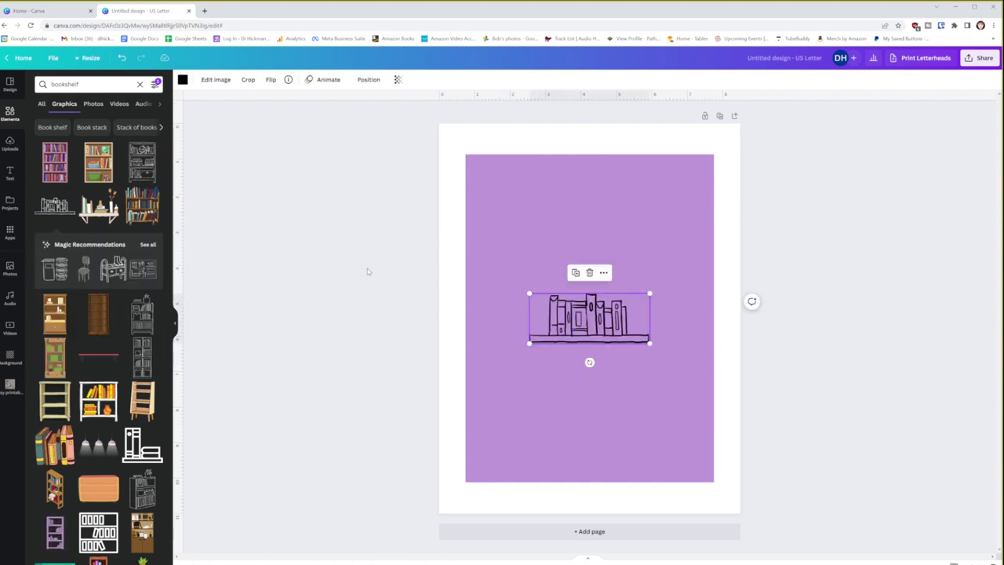
{"action": "left_click_drag", "start_coordinate": [596, 325], "coordinate": [542, 327]}
{"action": "left_click_drag", "start_coordinate": [598, 295], "coordinate": [706, 252]}
{"action": "left_click_drag", "start_coordinate": [548, 314], "coordinate": [544, 314]}
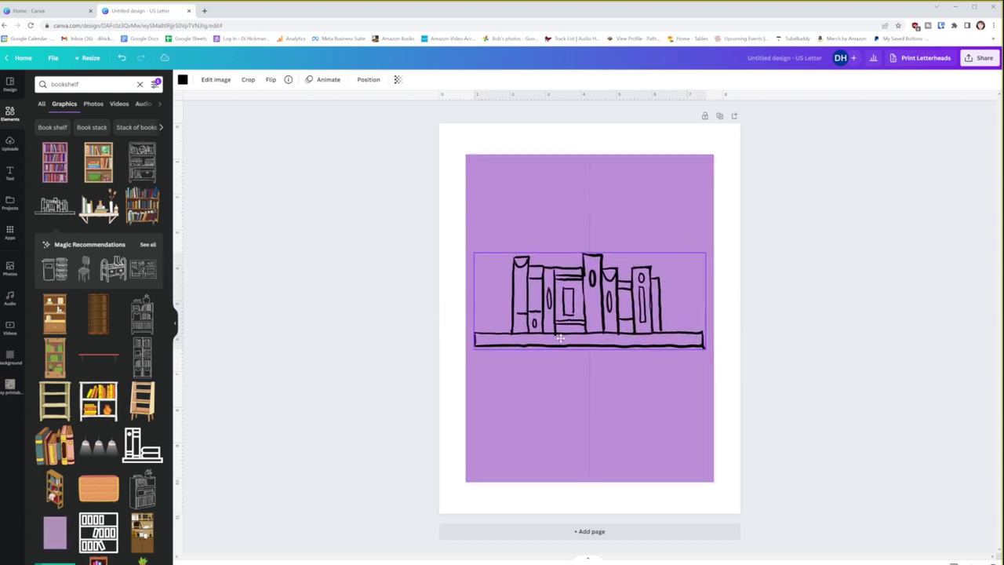
{"action": "key", "text": "Delete"}
- Find the two-tier bookshelf graphic with a pink background further down the results and add it to the page
{"action": "scroll", "coordinate": [130, 431], "scroll_direction": "down", "scroll_amount": 10}
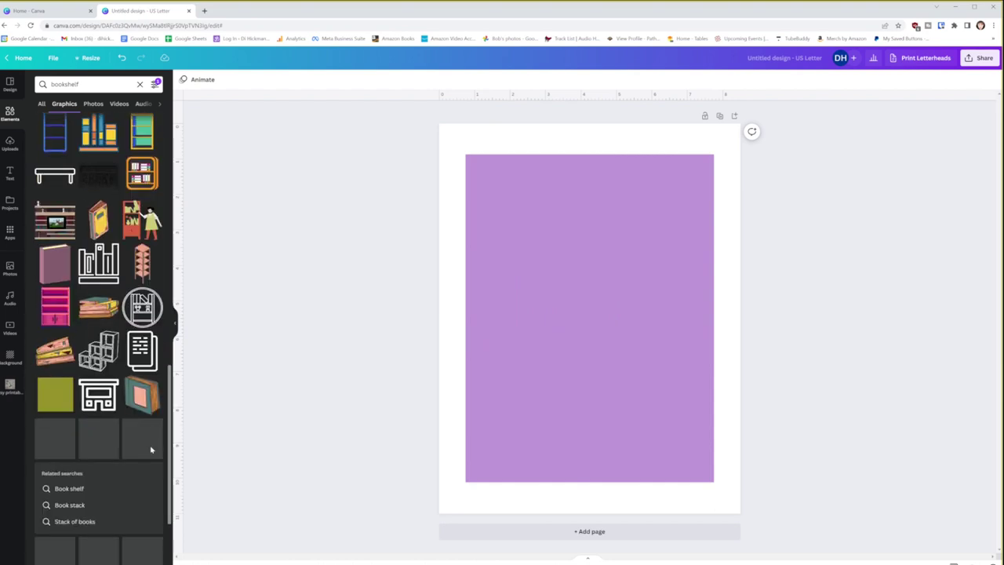
{"action": "scroll", "coordinate": [130, 431], "scroll_direction": "down", "scroll_amount": 3}
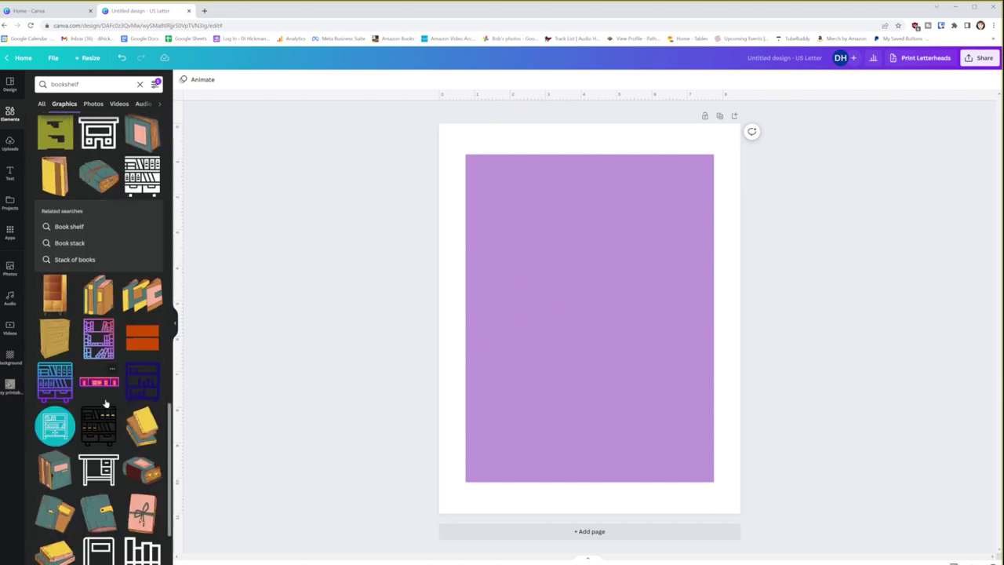
{"action": "scroll", "coordinate": [106, 404], "scroll_direction": "down", "scroll_amount": 2}
{"action": "scroll", "coordinate": [106, 403], "scroll_direction": "down", "scroll_amount": 4}
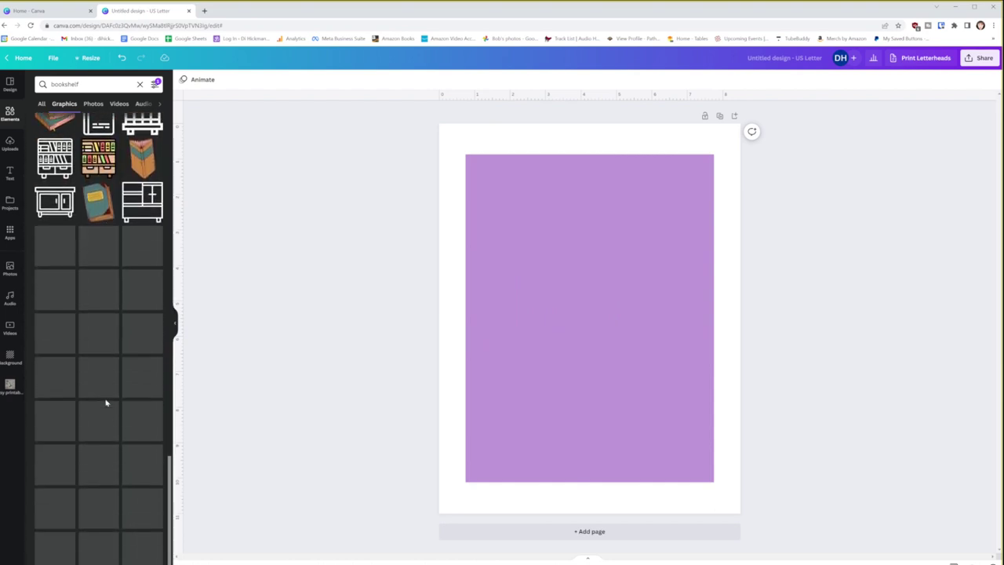
{"action": "scroll", "coordinate": [106, 402], "scroll_direction": "down", "scroll_amount": 1}
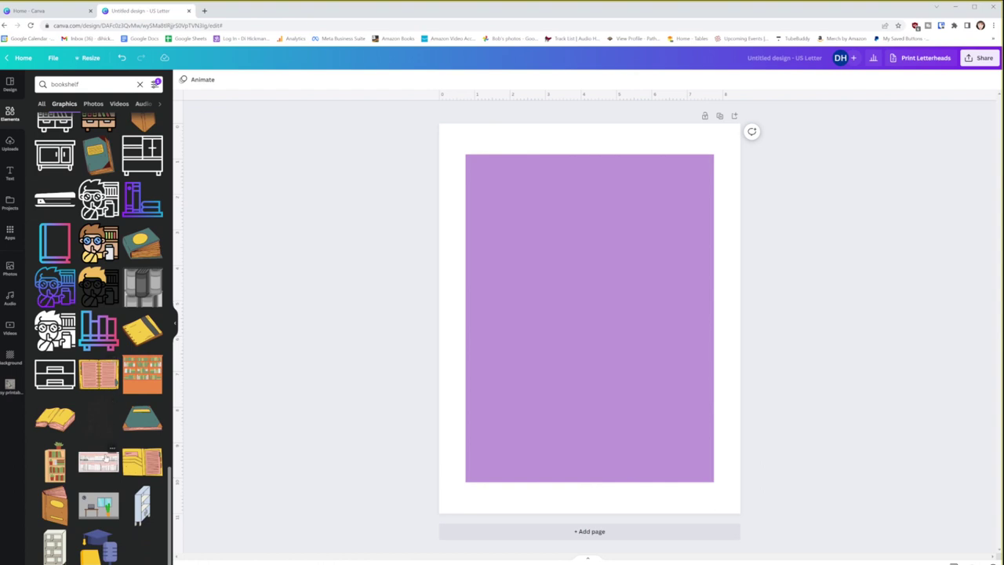
{"action": "left_click", "coordinate": [86, 465]}
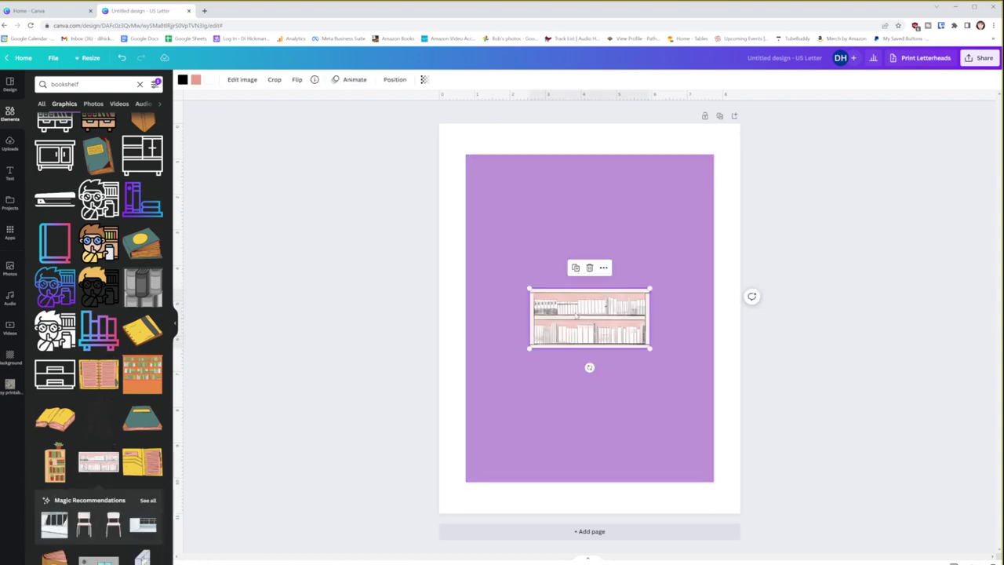
- Try the pink two-tier bookshelf graphic enlarged past the page's width over the lower part of the purple rectangle
{"action": "left_click_drag", "start_coordinate": [575, 314], "coordinate": [518, 215]}
{"action": "left_click_drag", "start_coordinate": [599, 256], "coordinate": [811, 405]}
{"action": "left_click_drag", "start_coordinate": [715, 301], "coordinate": [613, 409]}
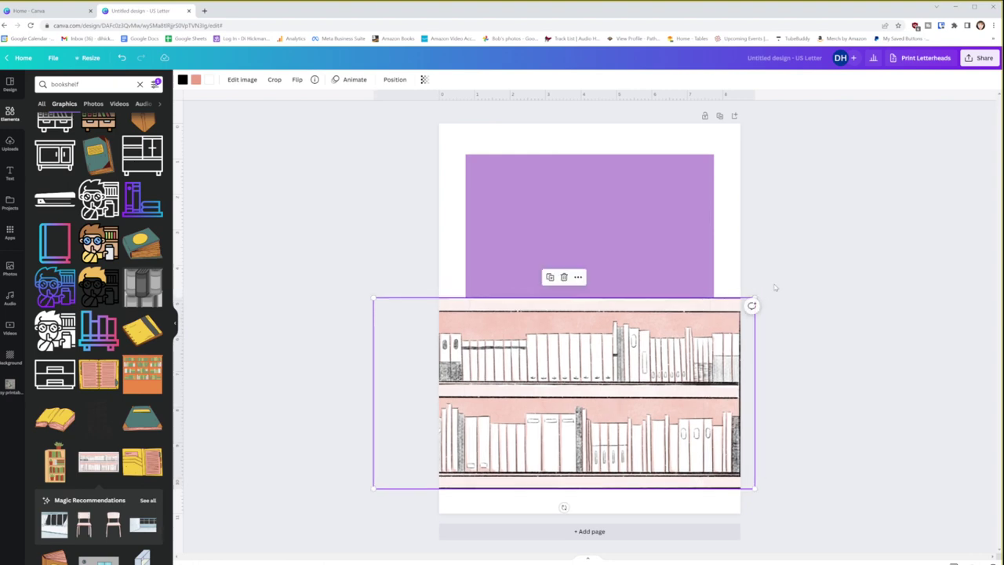
{"action": "left_click_drag", "start_coordinate": [371, 295], "coordinate": [311, 253]}
{"action": "left_click_drag", "start_coordinate": [358, 318], "coordinate": [345, 396]}
{"action": "left_click_drag", "start_coordinate": [400, 380], "coordinate": [364, 325]}
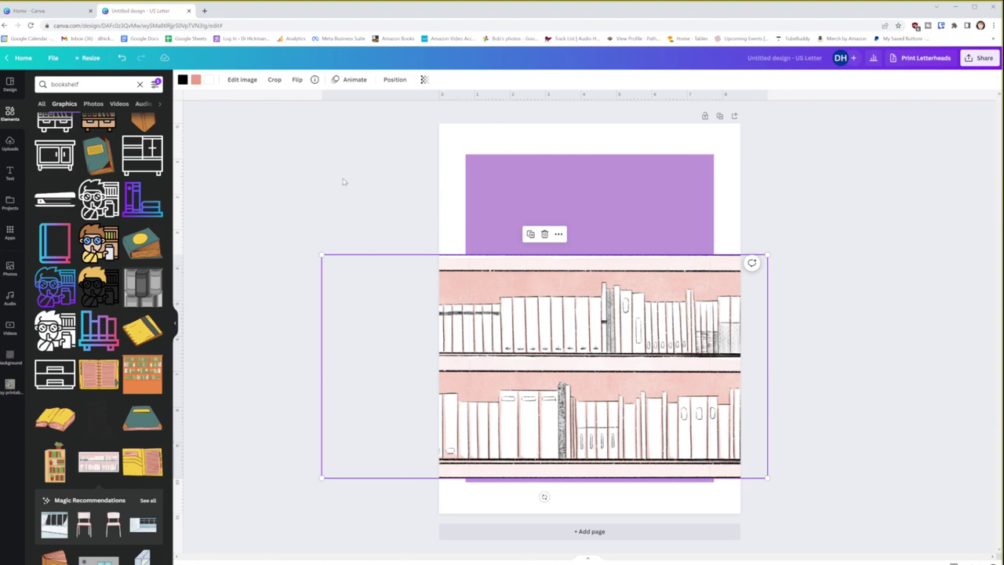
- Try recolouring the two-tier bookshelf graphic's pink areas white, and delete the graphic
{"action": "left_click", "coordinate": [196, 80]}
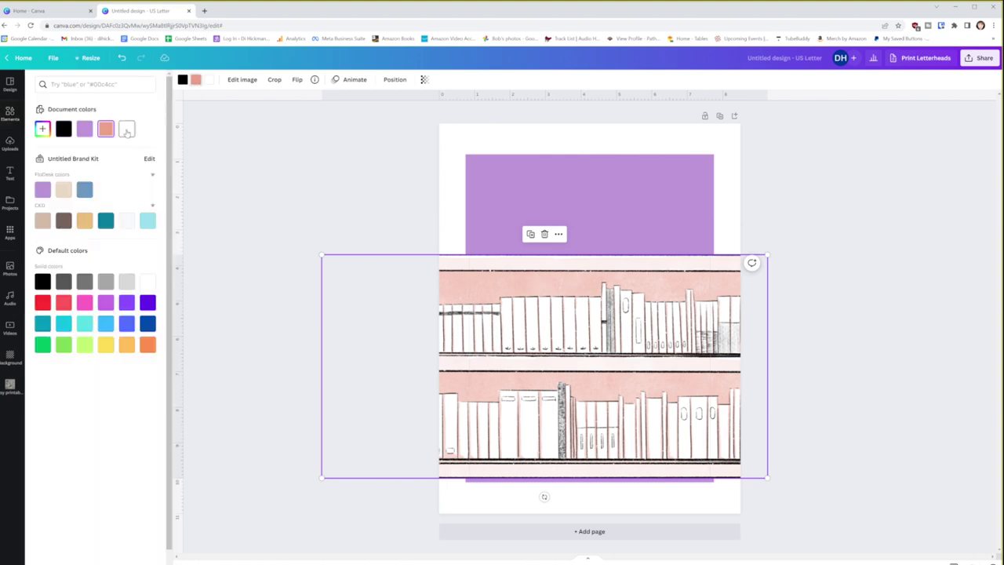
{"action": "left_click", "coordinate": [126, 130]}
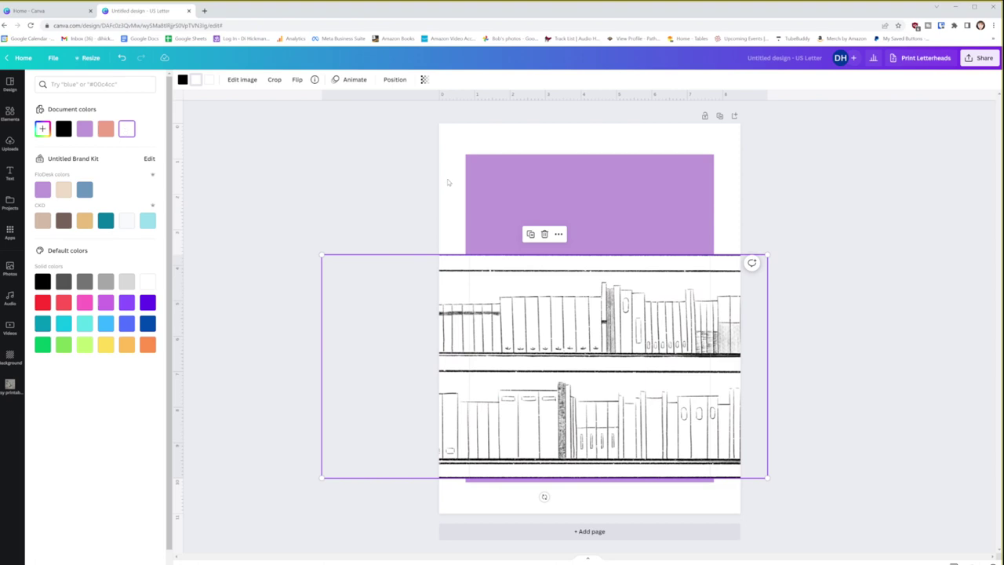
{"action": "key", "text": "Escape"}
{"action": "left_click_drag", "start_coordinate": [628, 365], "coordinate": [627, 373]}
{"action": "left_click", "coordinate": [812, 342]}
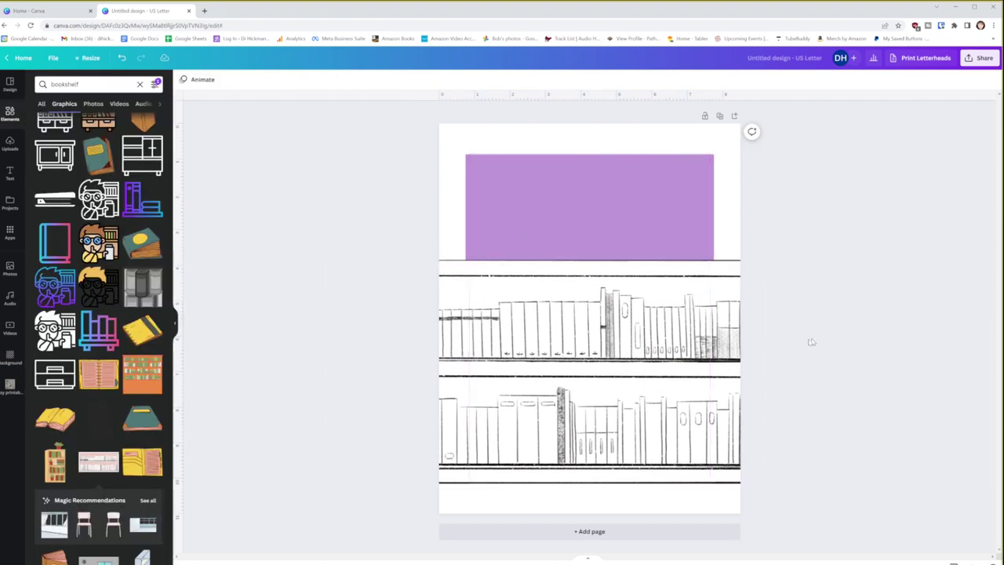
{"action": "left_click", "coordinate": [615, 372]}
{"action": "key", "text": "Delete"}
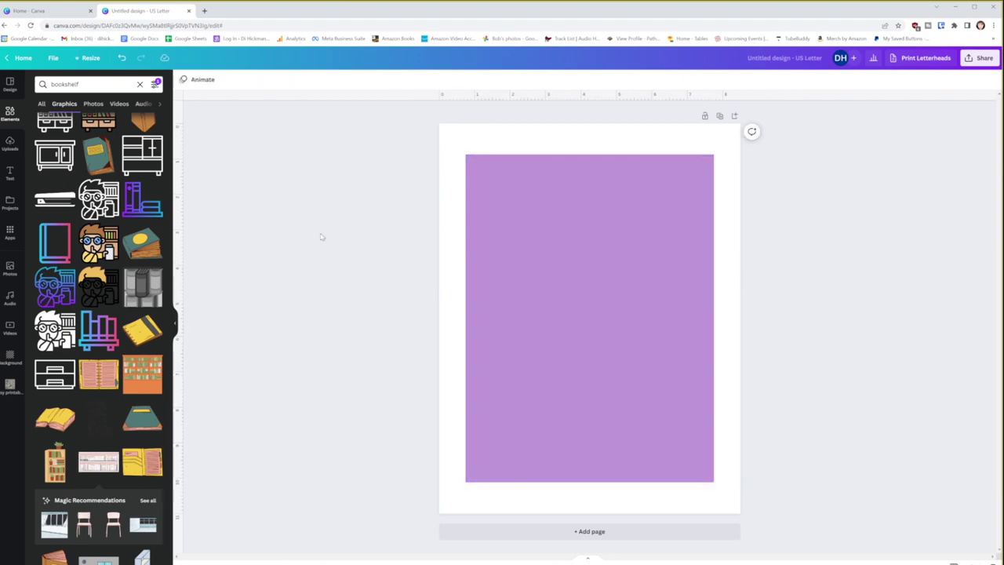
- Remove the Free filter and add the hand-drawn cactus-and-books shelf graphic, enlarged to nearly the purple rectangle's width
{"action": "left_click", "coordinate": [155, 84]}
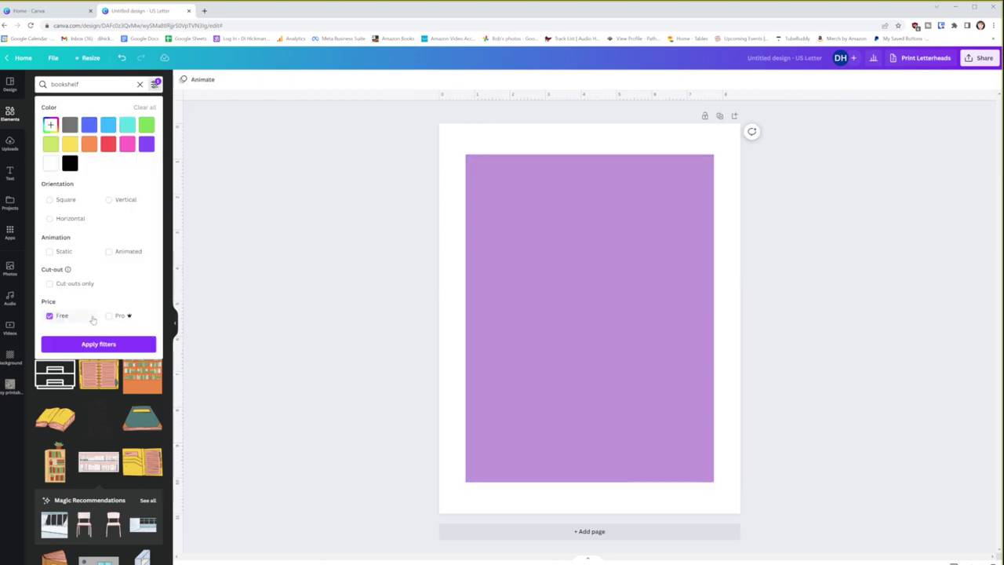
{"action": "left_click", "coordinate": [85, 343]}
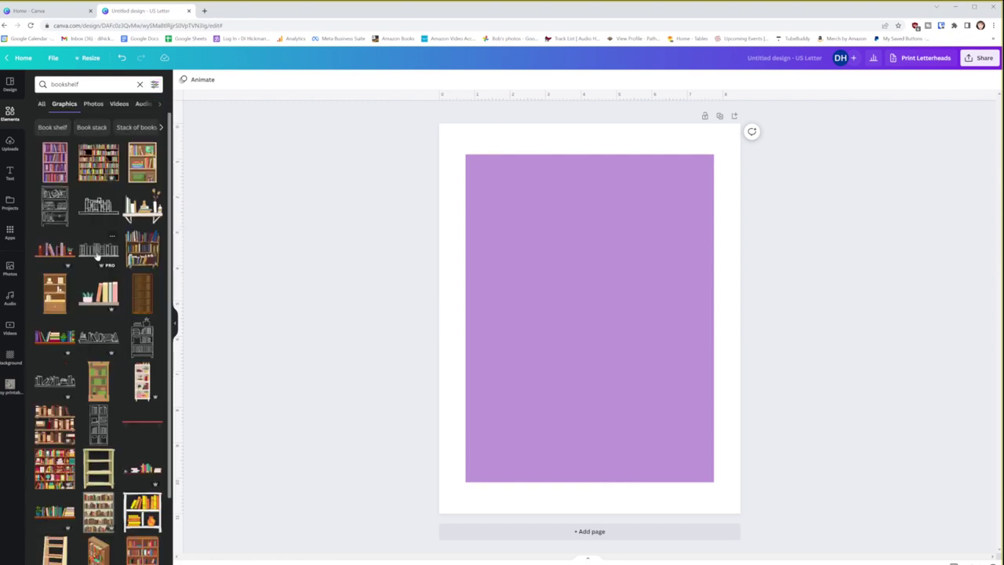
{"action": "left_click", "coordinate": [89, 339]}
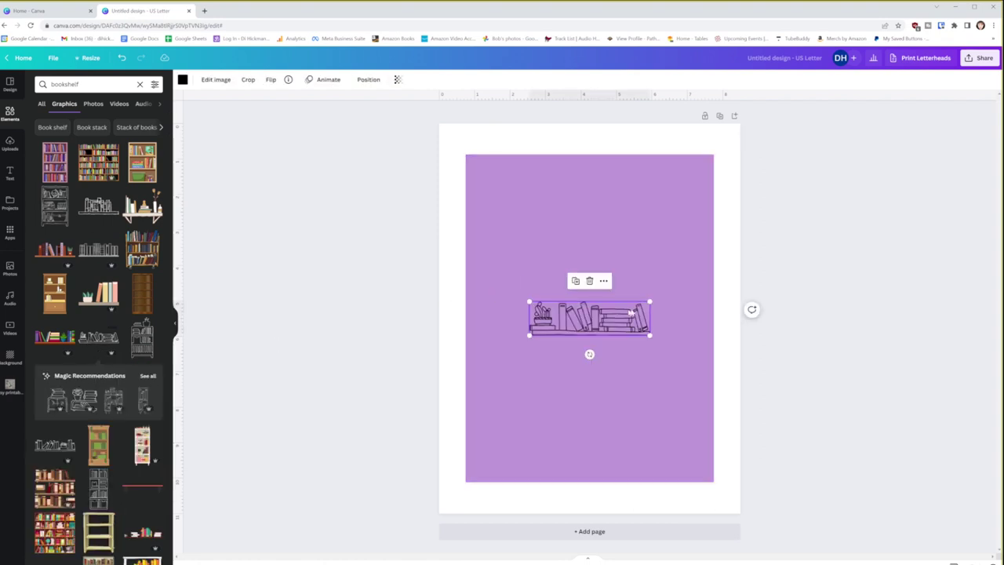
{"action": "left_click_drag", "start_coordinate": [558, 316], "coordinate": [503, 287]}
{"action": "left_click_drag", "start_coordinate": [595, 306], "coordinate": [695, 334]}
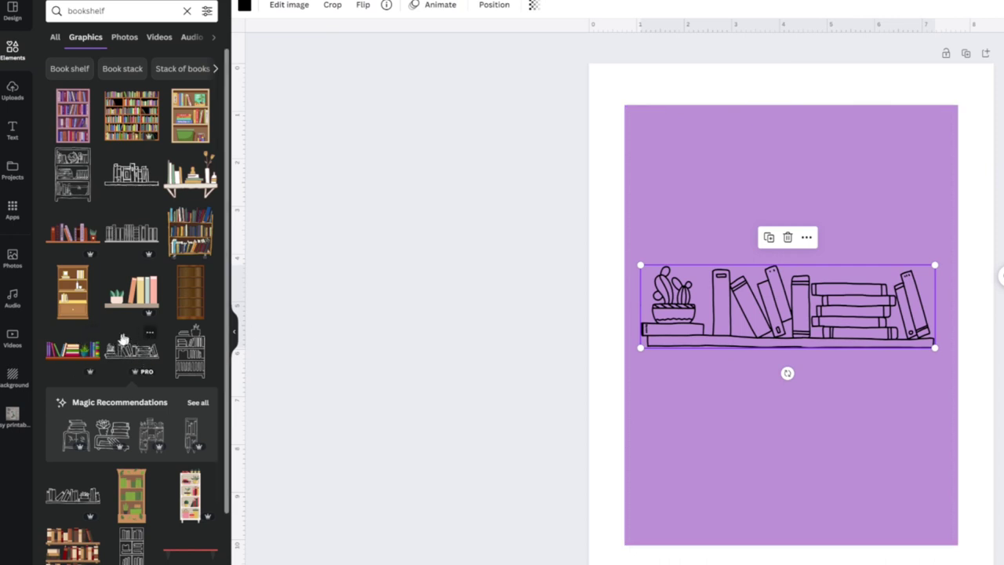
- Show more graphics like the hand-drawn cactus-and-books shelf
{"action": "left_click", "coordinate": [151, 335]}
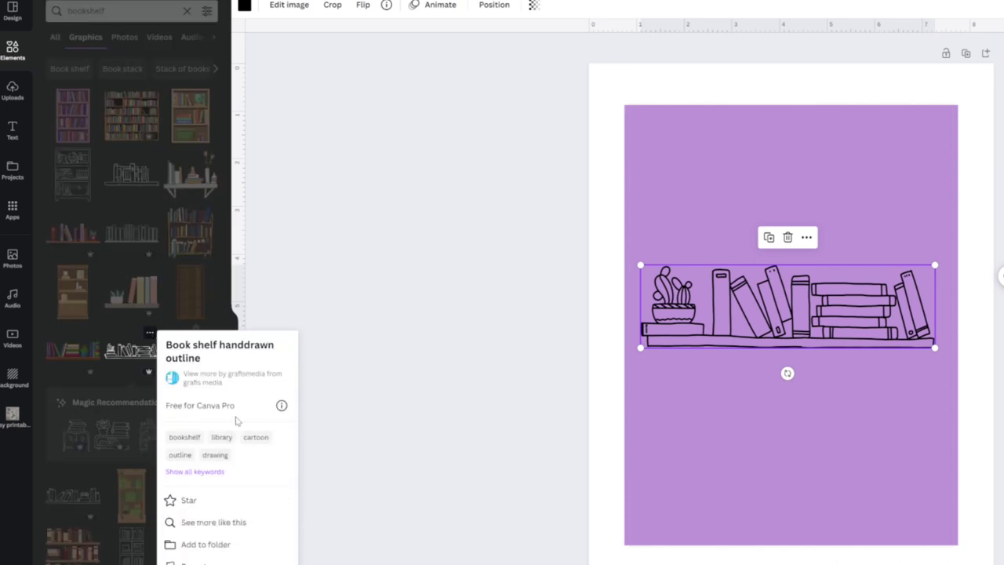
{"action": "left_click", "coordinate": [202, 521]}
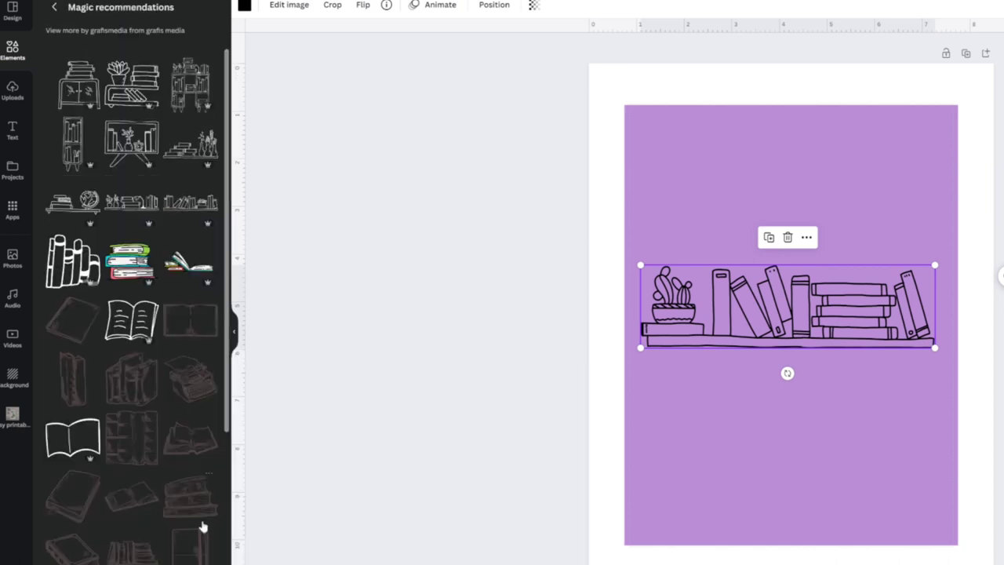
- Try the hand-drawn desk bookcase graphic enlarged over most of the purple rectangle with the cactus shelf moved aside, and delete the bookcase
{"action": "left_click", "coordinate": [183, 71]}
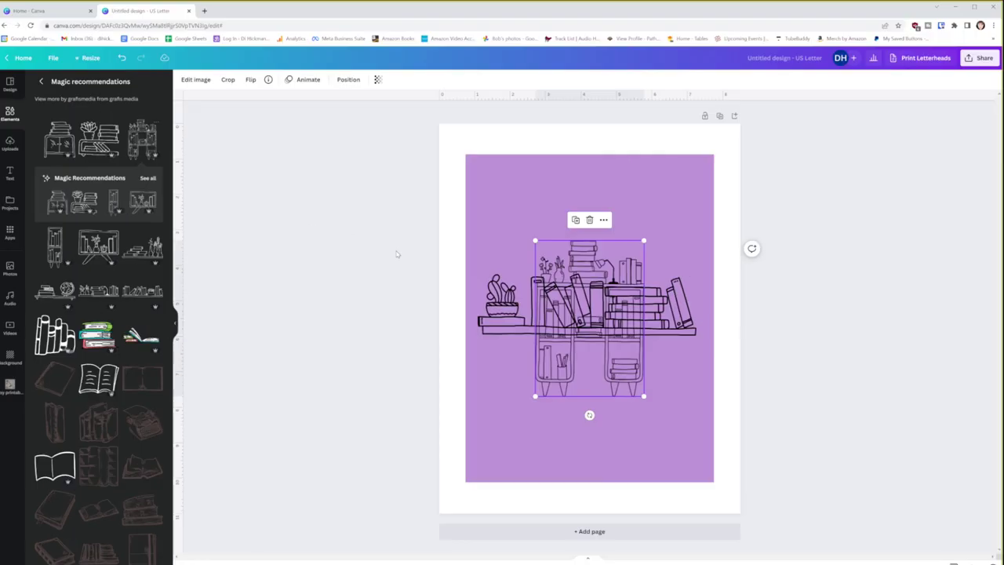
{"action": "left_click_drag", "start_coordinate": [849, 373], "coordinate": [779, 475]}
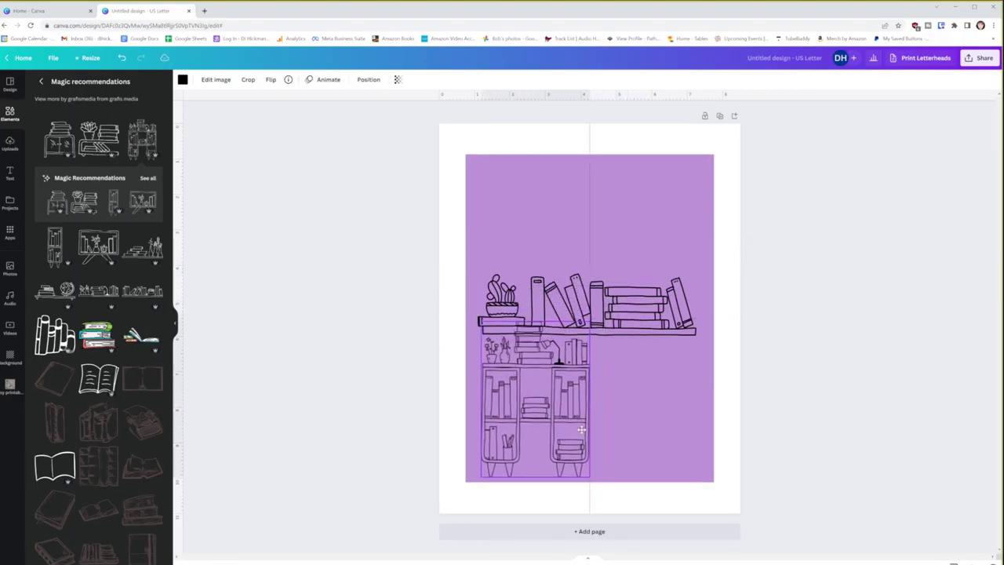
{"action": "left_click", "coordinate": [636, 308]}
{"action": "left_click_drag", "start_coordinate": [636, 307], "coordinate": [404, 258]}
{"action": "left_click", "coordinate": [533, 399]}
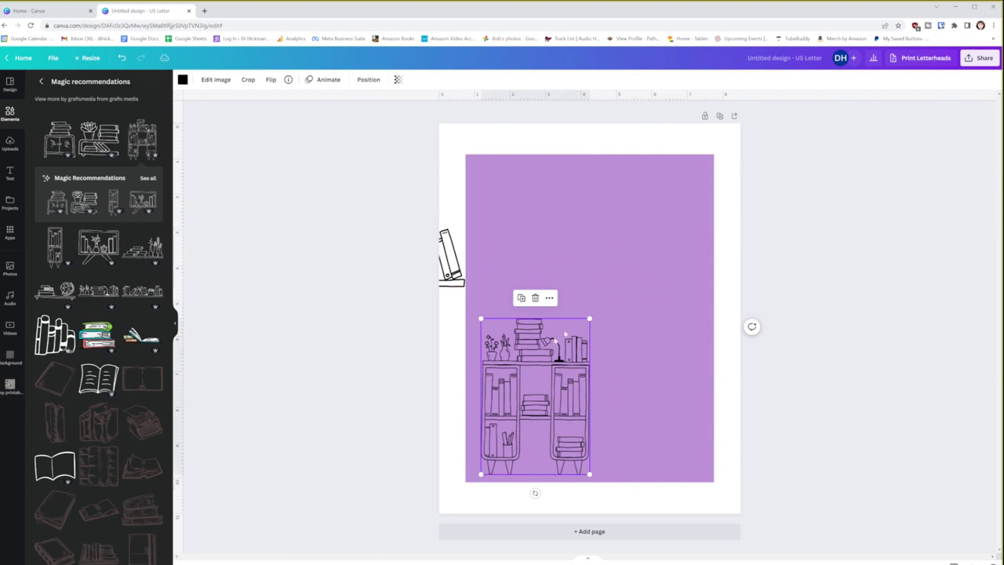
{"action": "left_click_drag", "start_coordinate": [589, 318], "coordinate": [706, 171]}
{"action": "left_click_drag", "start_coordinate": [628, 389], "coordinate": [628, 389]}
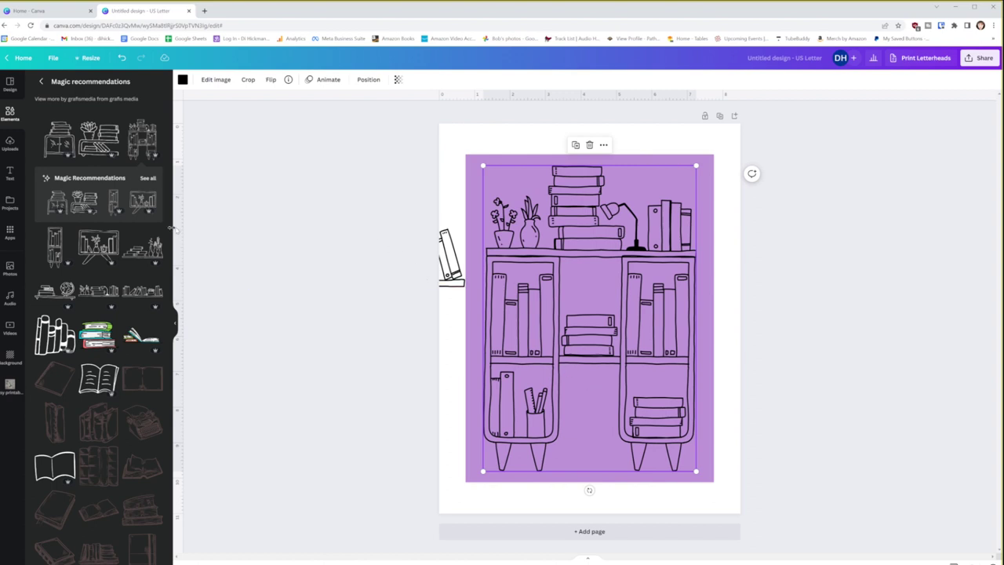
{"action": "key", "text": "Delete"}
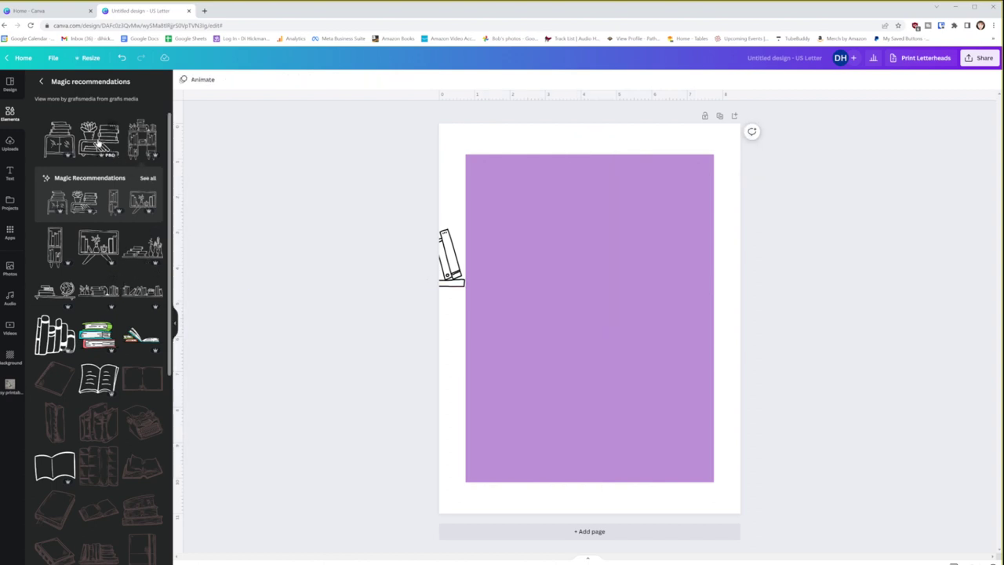
- Try the low bookshelf graphic with a potted succulent enlarged in the lower part of the purple rectangle, and delete it
{"action": "left_click", "coordinate": [145, 248]}
{"action": "left_click_drag", "start_coordinate": [602, 324], "coordinate": [542, 420]}
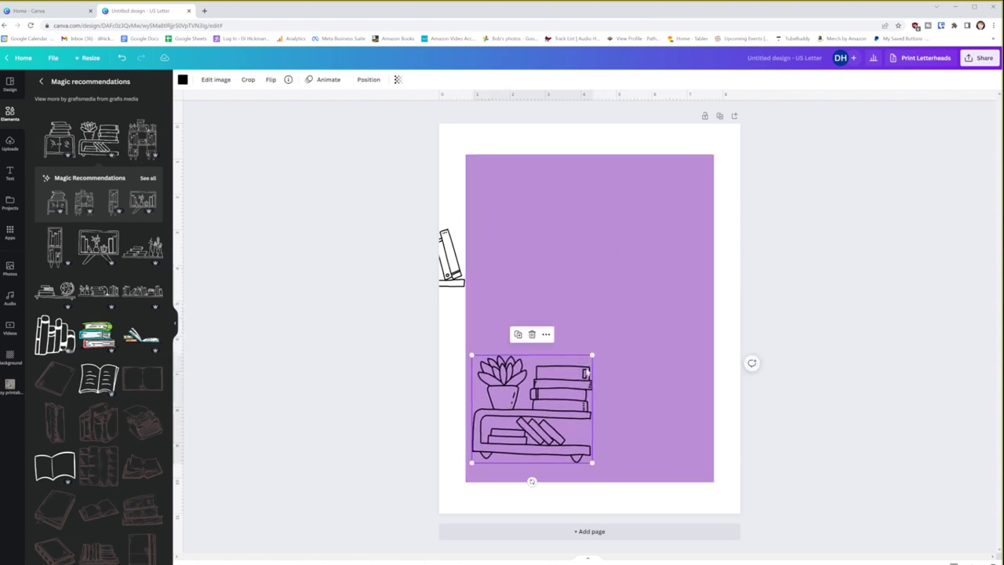
{"action": "left_click_drag", "start_coordinate": [592, 352], "coordinate": [707, 307]}
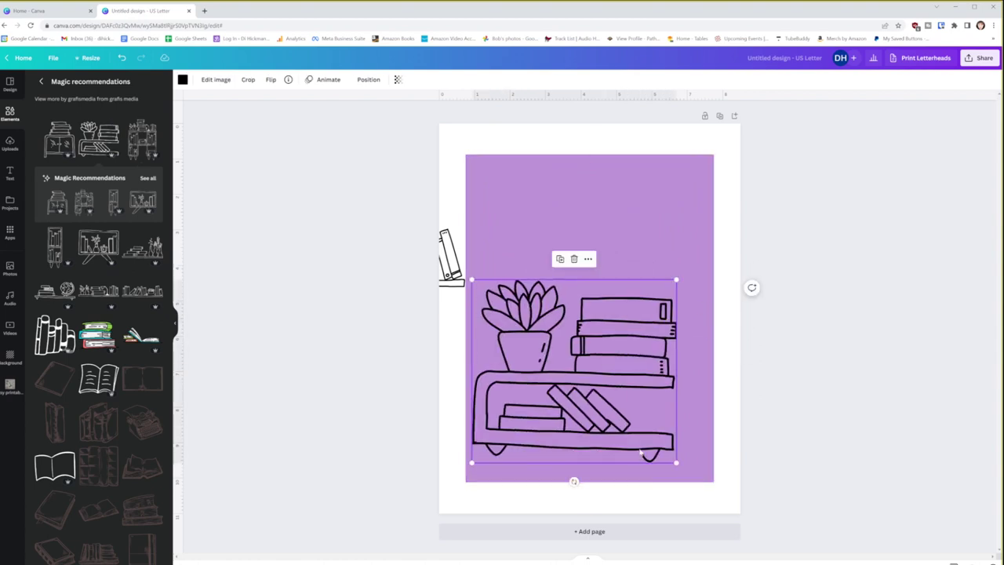
{"action": "key", "text": "Delete"}
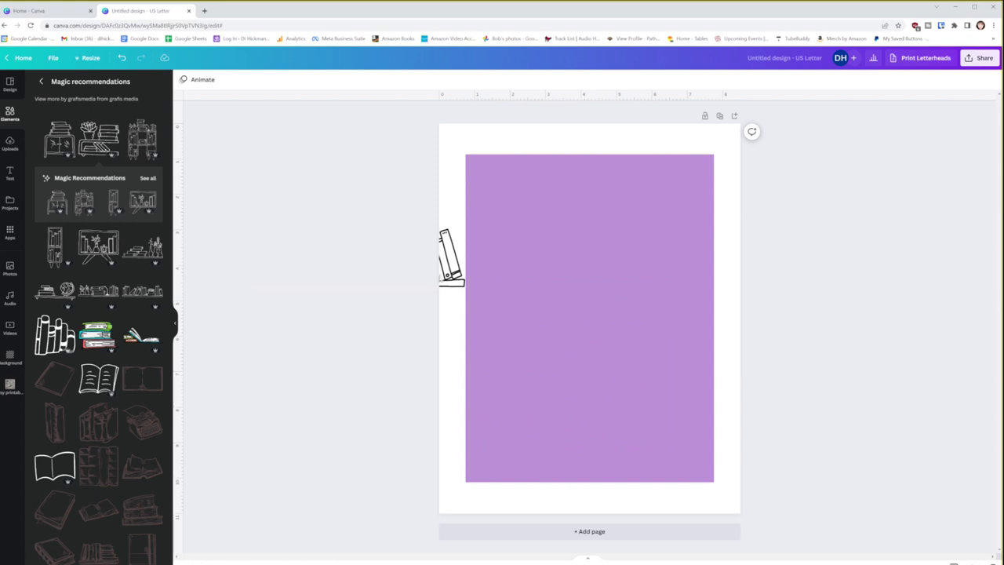
- Centre the cactus shelf on the purple rectangle and add the stacked-books-and-vases shelf enlarged below it, aligned to its right end
{"action": "left_click", "coordinate": [450, 259]}
{"action": "left_click_drag", "start_coordinate": [451, 259], "coordinate": [686, 352]}
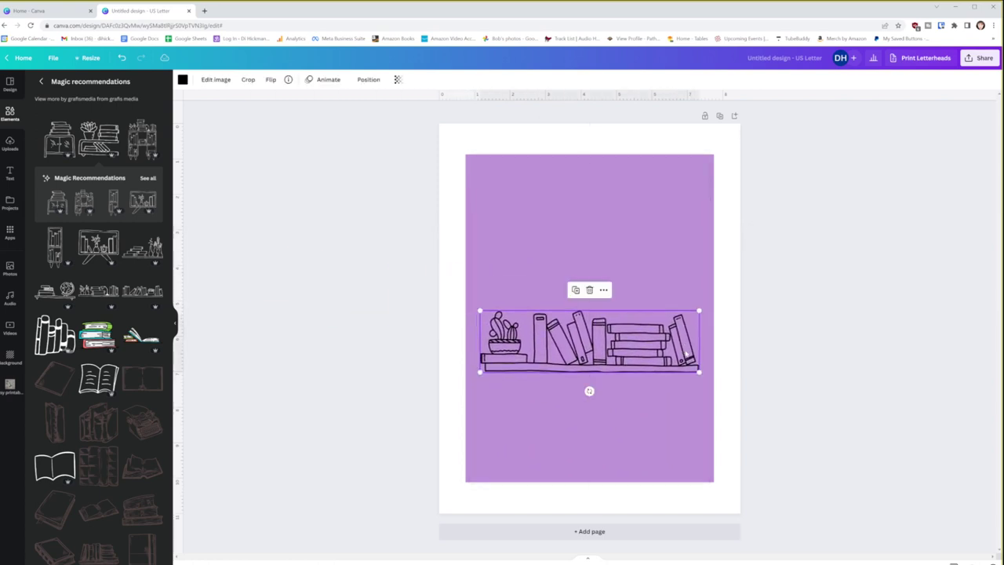
{"action": "left_click", "coordinate": [143, 248]}
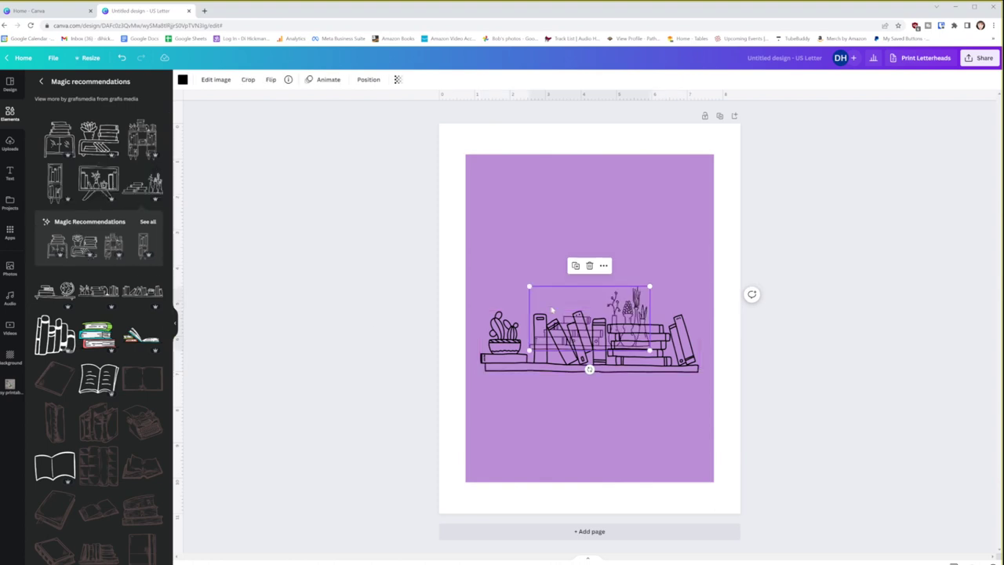
{"action": "left_click_drag", "start_coordinate": [609, 327], "coordinate": [683, 443]}
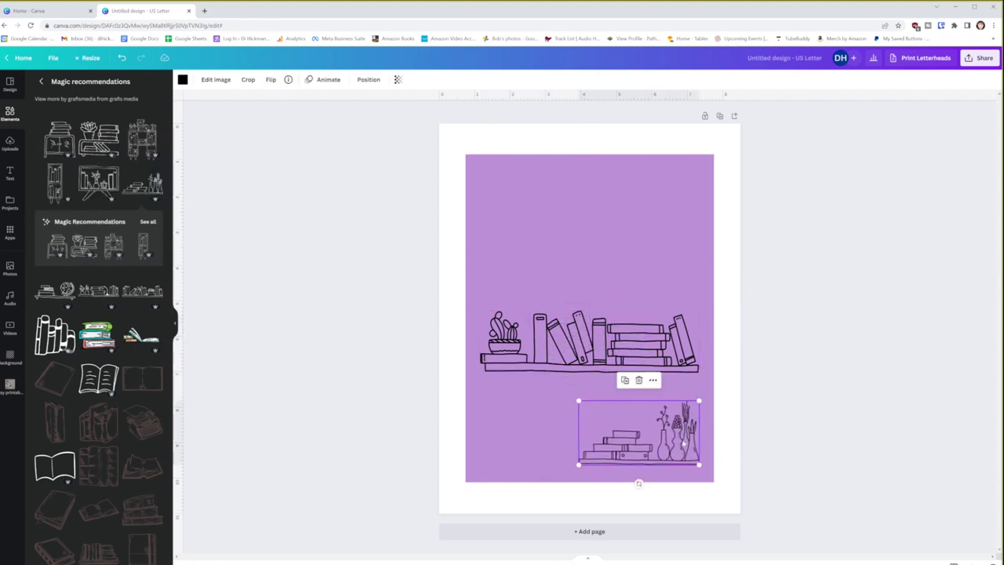
{"action": "left_click_drag", "start_coordinate": [575, 402], "coordinate": [532, 374]}
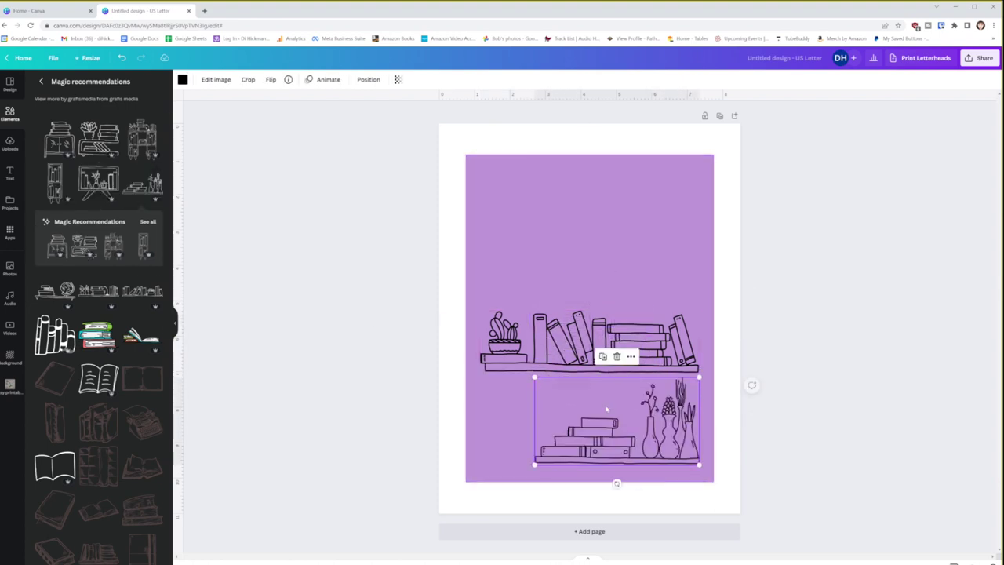
{"action": "mouse_move", "coordinate": [622, 414]}
{"action": "left_mouse_down"}
{"action": "mouse_move", "coordinate": [622, 324]}
{"action": "mouse_move", "coordinate": [623, 418]}
{"action": "left_mouse_up"}
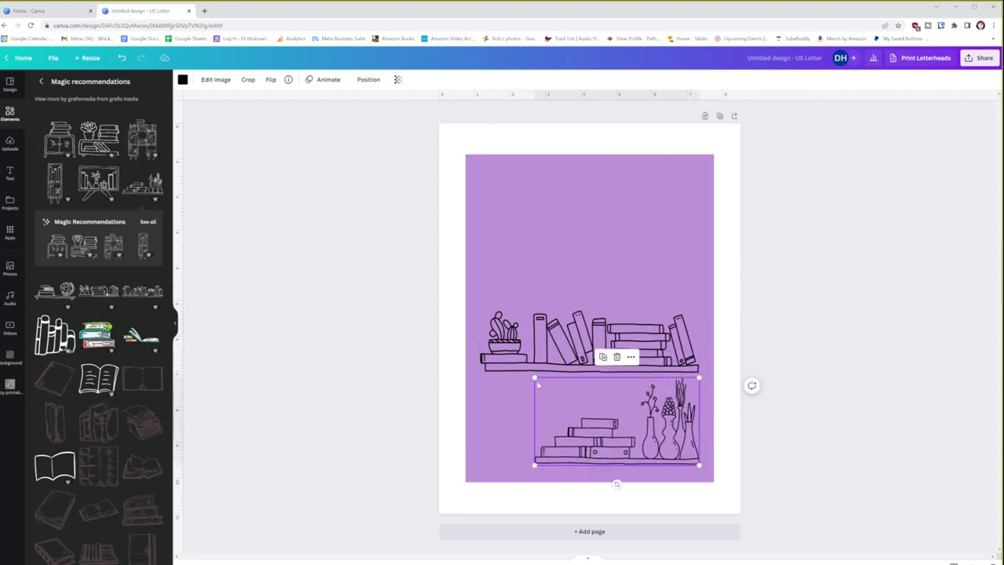
{"action": "left_click_drag", "start_coordinate": [533, 377], "coordinate": [519, 370]}
{"action": "left_click_drag", "start_coordinate": [622, 432], "coordinate": [602, 449]}
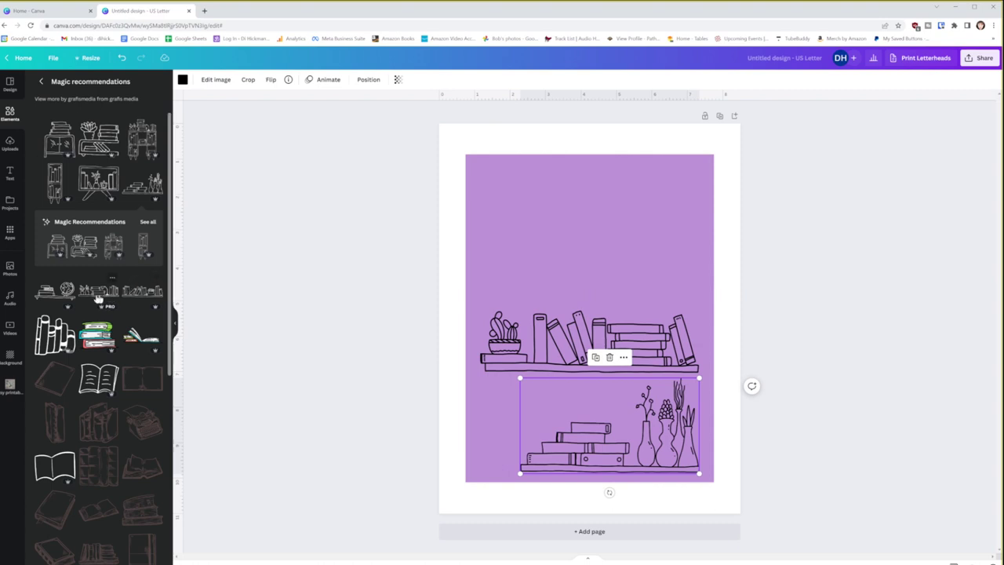
- Add the lamp shelf above the cactus shelf and the leaning-books-and-succulent shelf above that, both enlarged to match the cactus shelf's width
{"action": "left_click_drag", "start_coordinate": [90, 292], "coordinate": [524, 277]}
{"action": "left_click_drag", "start_coordinate": [595, 266], "coordinate": [699, 234]}
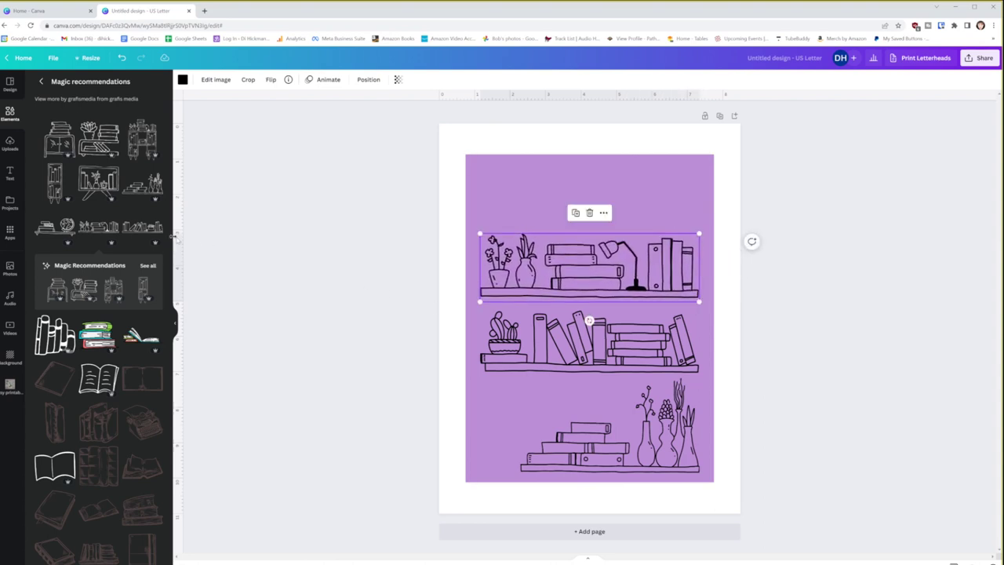
{"action": "left_click", "coordinate": [141, 227]}
{"action": "left_click_drag", "start_coordinate": [572, 325], "coordinate": [521, 210]}
{"action": "left_click_drag", "start_coordinate": [601, 191], "coordinate": [706, 173]}
{"action": "key", "text": "Left"}
{"action": "key", "text": "Left"}
{"action": "key", "text": "Down"}
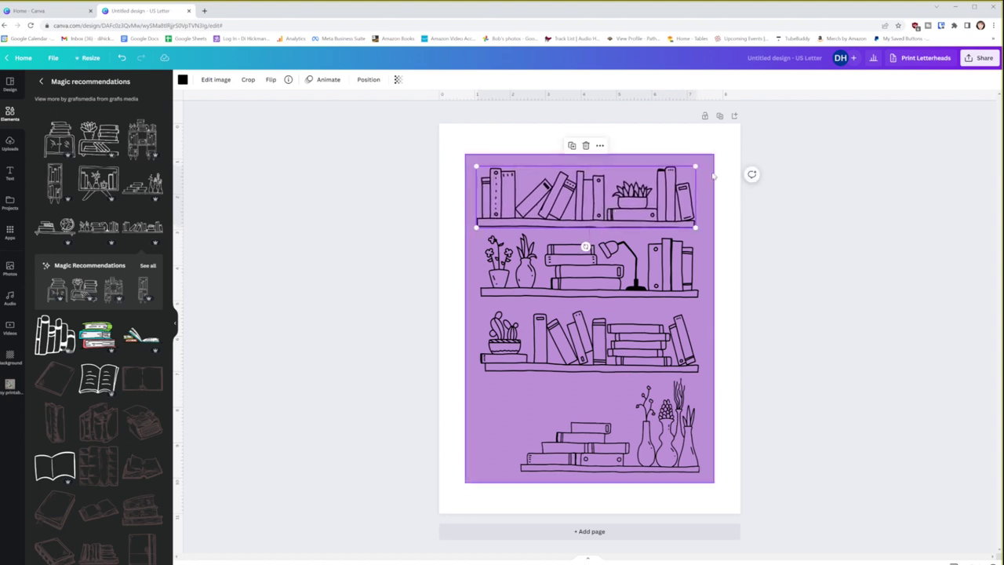
{"action": "left_click_drag", "start_coordinate": [674, 192], "coordinate": [678, 192]}
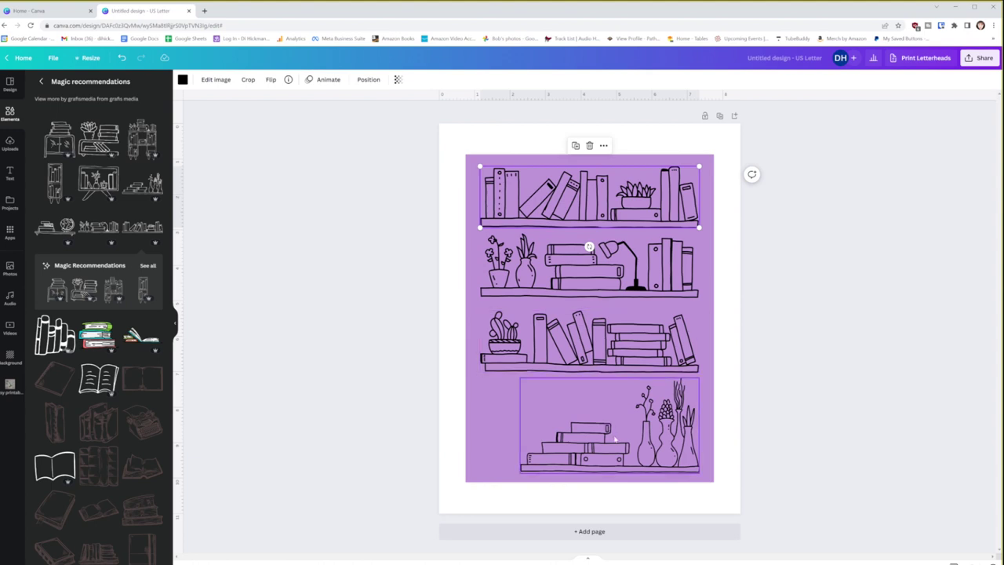
- Shrink the vases shelf slightly, and scale all four shelves down together, centred across the purple rectangle
{"action": "left_click", "coordinate": [590, 455]}
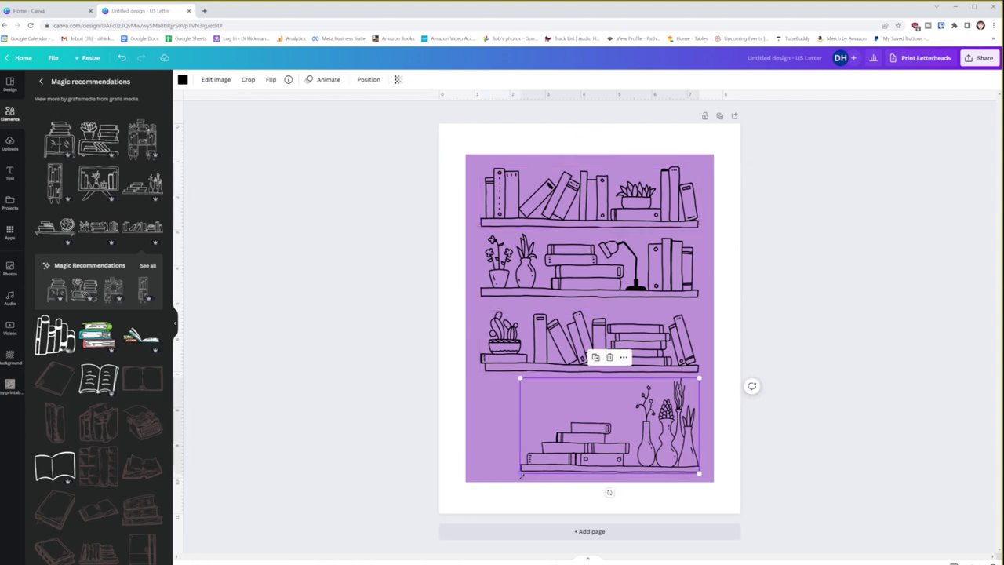
{"action": "left_click_drag", "start_coordinate": [518, 473], "coordinate": [537, 463]}
{"action": "left_click", "coordinate": [646, 213]}
{"action": "left_click", "coordinate": [588, 267], "text": "shift"}
{"action": "left_click", "coordinate": [564, 337], "text": "shift"}
{"action": "left_click", "coordinate": [595, 424], "text": "shift"}
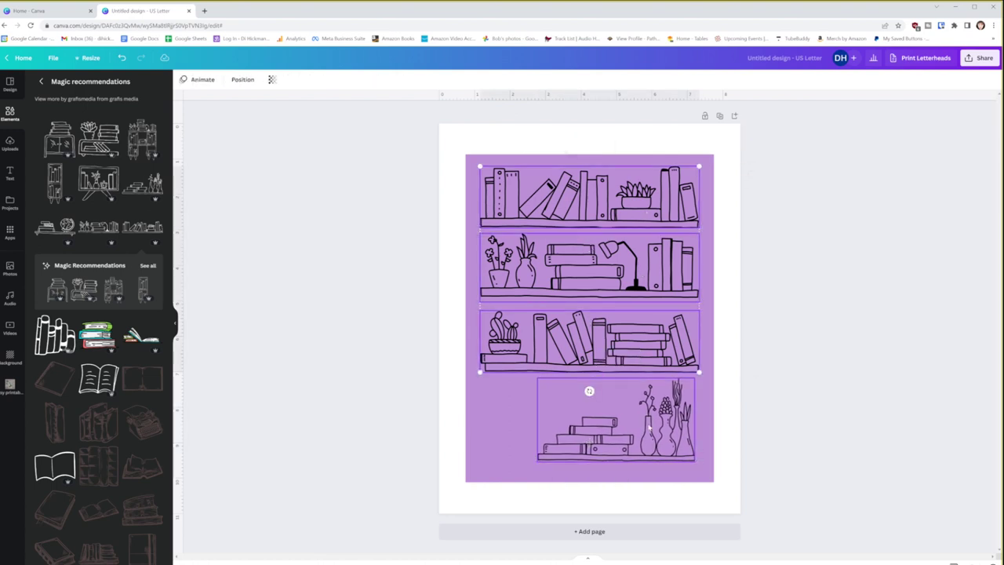
{"action": "left_click_drag", "start_coordinate": [480, 166], "coordinate": [485, 171]}
{"action": "left_click_drag", "start_coordinate": [566, 237], "coordinate": [565, 235]}
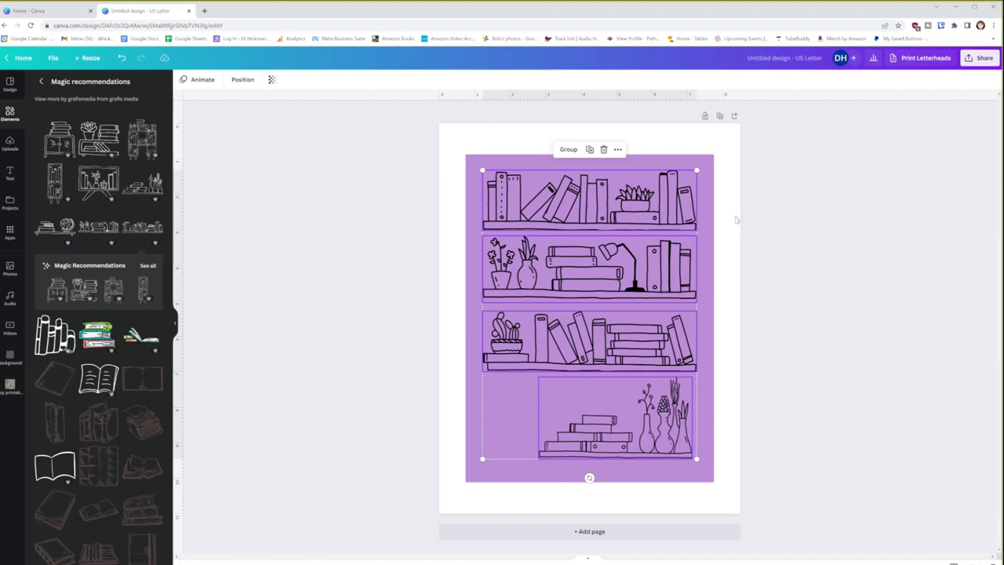
{"action": "left_click", "coordinate": [832, 272]}
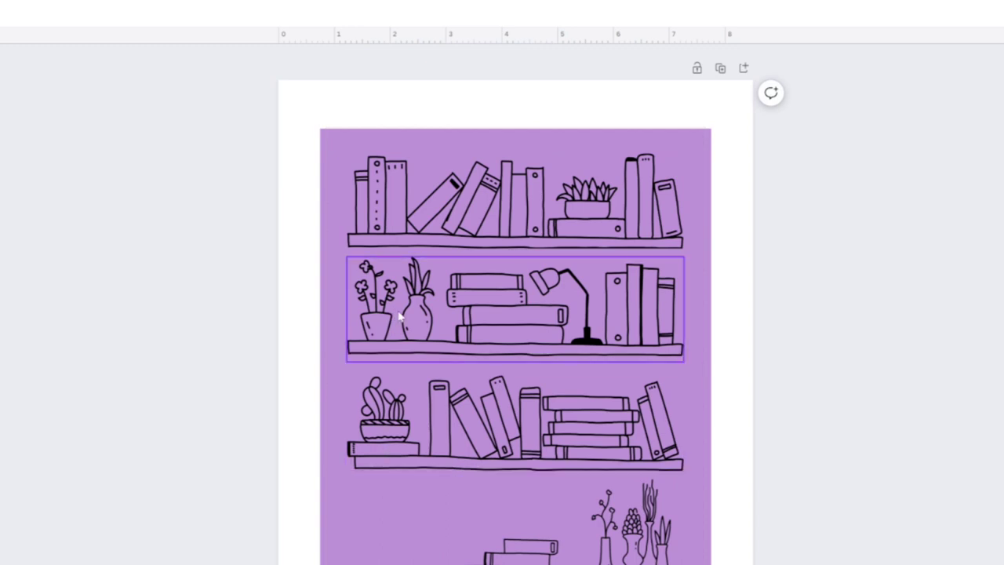
- Swap the top two shelves so the lamp shelf sits above the leaning-books shelf, spaced evenly with the cactus shelf
{"action": "left_click_drag", "start_coordinate": [399, 298], "coordinate": [410, 94]}
{"action": "left_click_drag", "start_coordinate": [411, 192], "coordinate": [417, 303]}
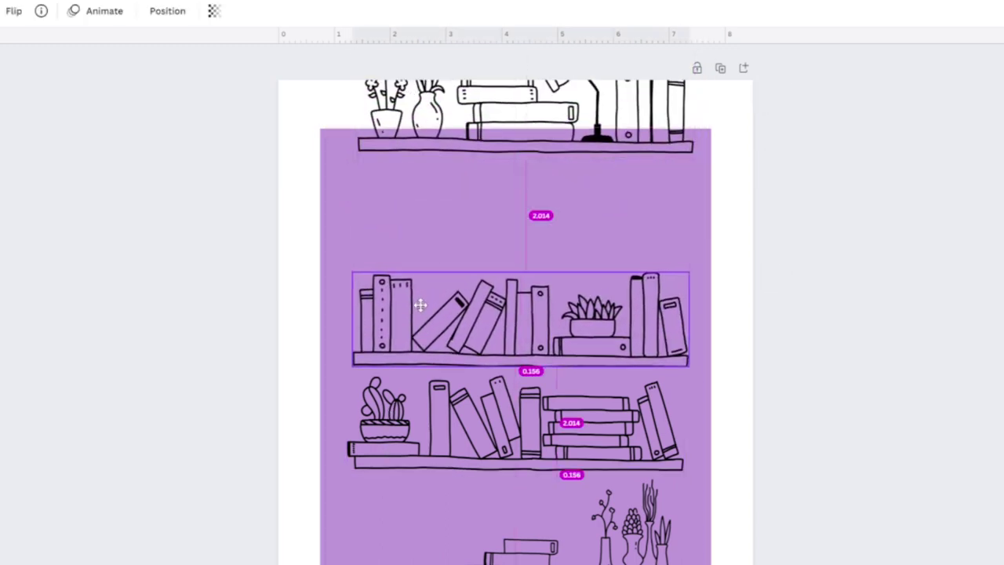
{"action": "left_click_drag", "start_coordinate": [447, 119], "coordinate": [459, 214]}
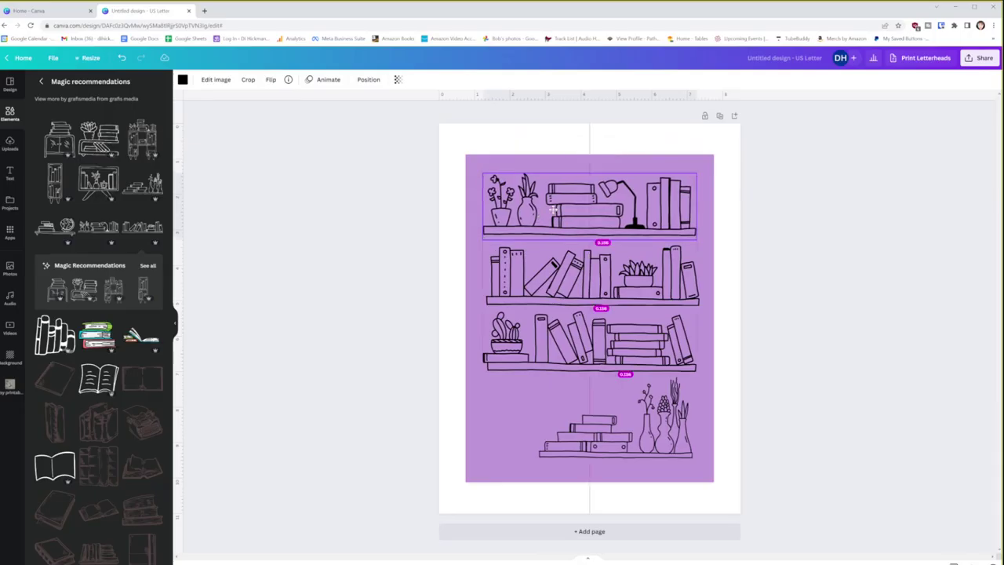
{"action": "left_click_drag", "start_coordinate": [553, 209], "coordinate": [554, 210]}
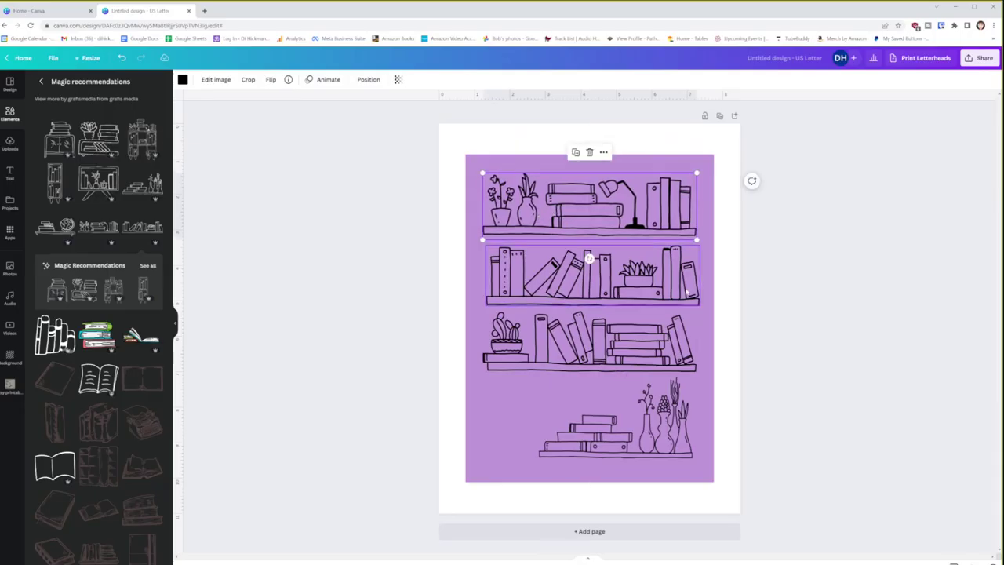
{"action": "left_click", "coordinate": [394, 328]}
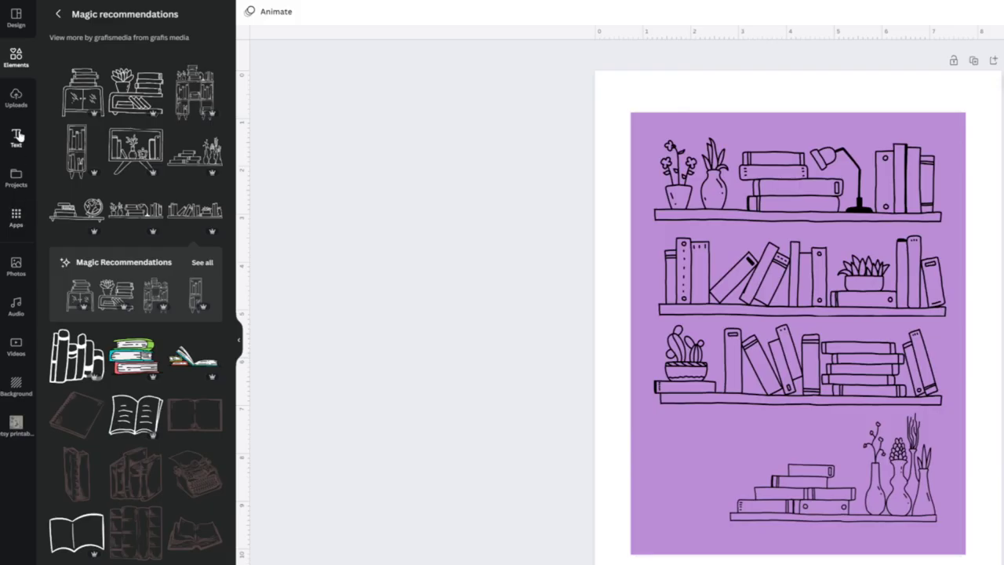
- Add the "Happy BIRTHDAY" text combination over the lower part of the shelves and ungroup its two lines
{"action": "left_click", "coordinate": [18, 136]}
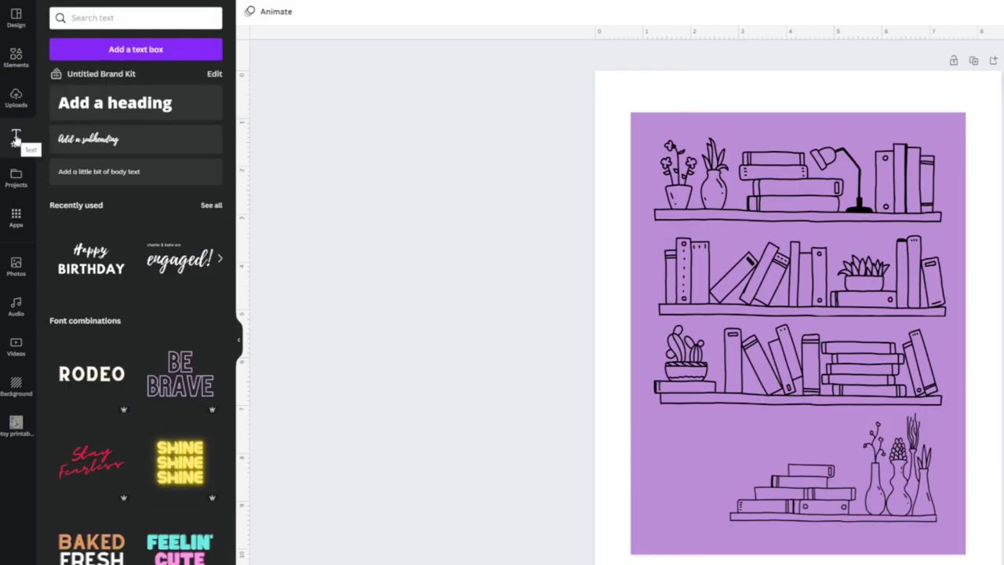
{"action": "left_click", "coordinate": [80, 258]}
{"action": "left_click_drag", "start_coordinate": [747, 371], "coordinate": [698, 474]}
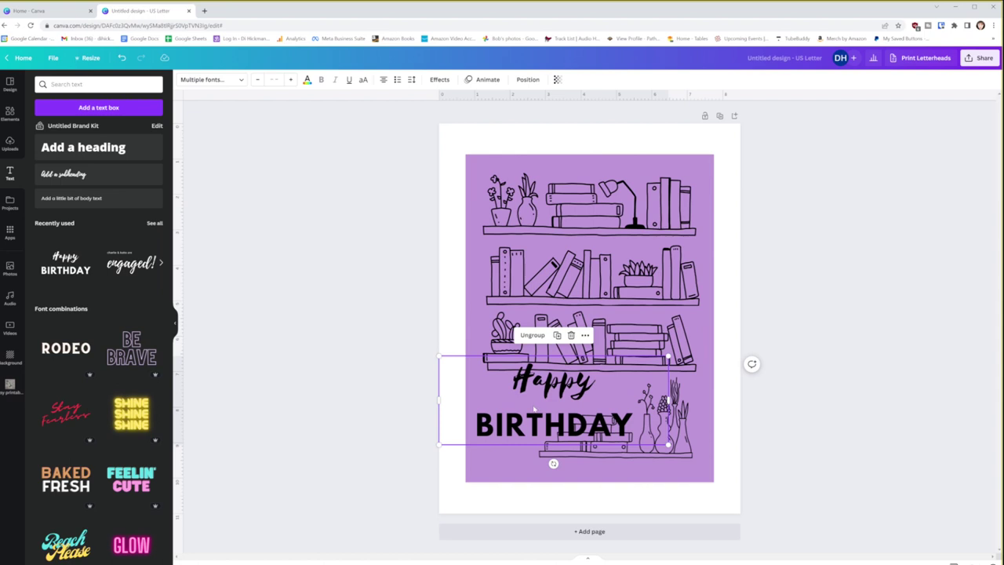
{"action": "left_click", "coordinate": [721, 356]}
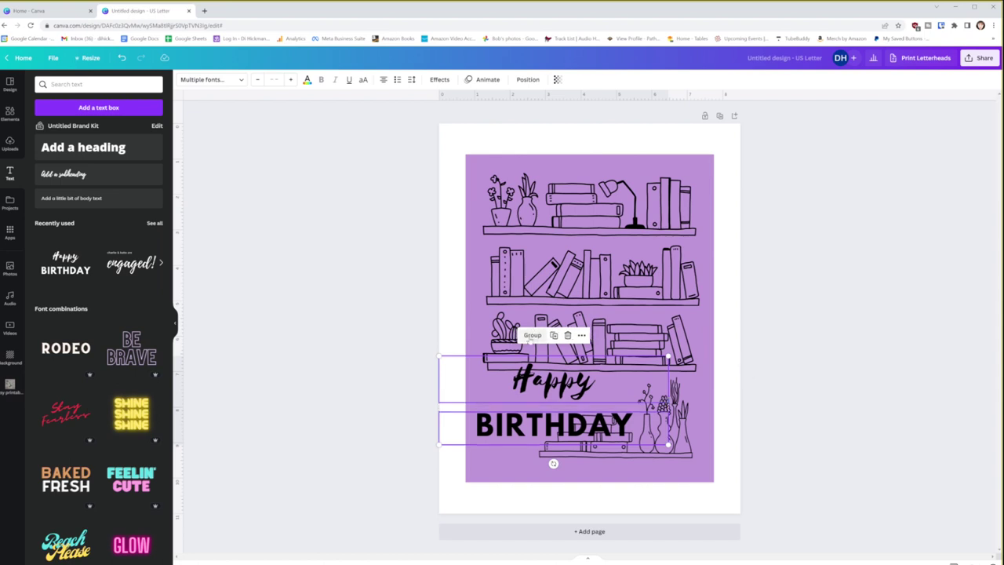